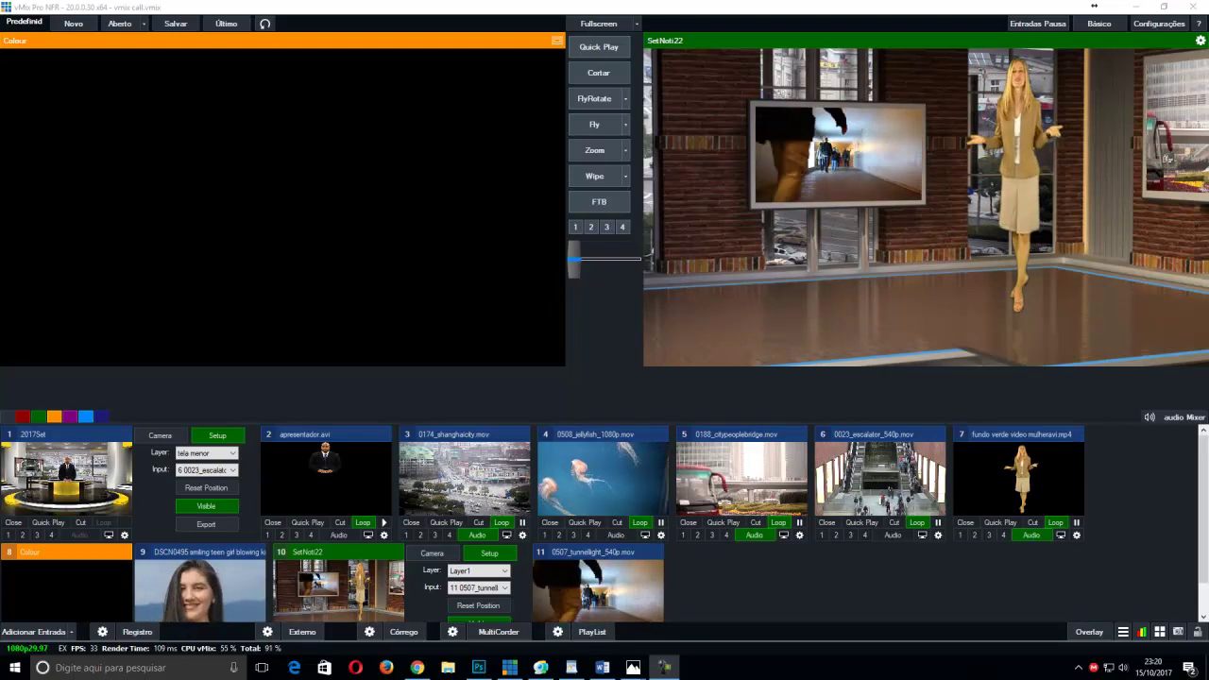
# - Open the fala.jpg reference image full-screen in Photos
pyautogui.moveTo(633, 668)
pyautogui.click(567, 609)
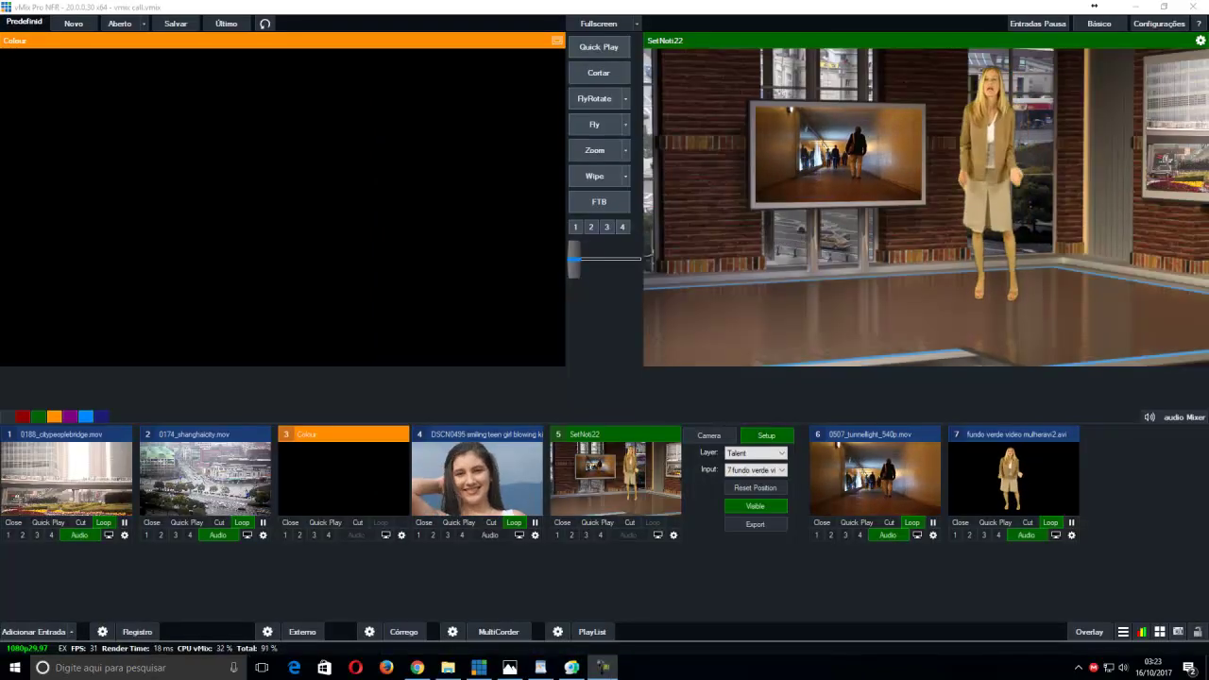
# - Add a Vídeo chamada (vMix Call) input as input 8, copying its generated call password
pyautogui.click(38, 631)
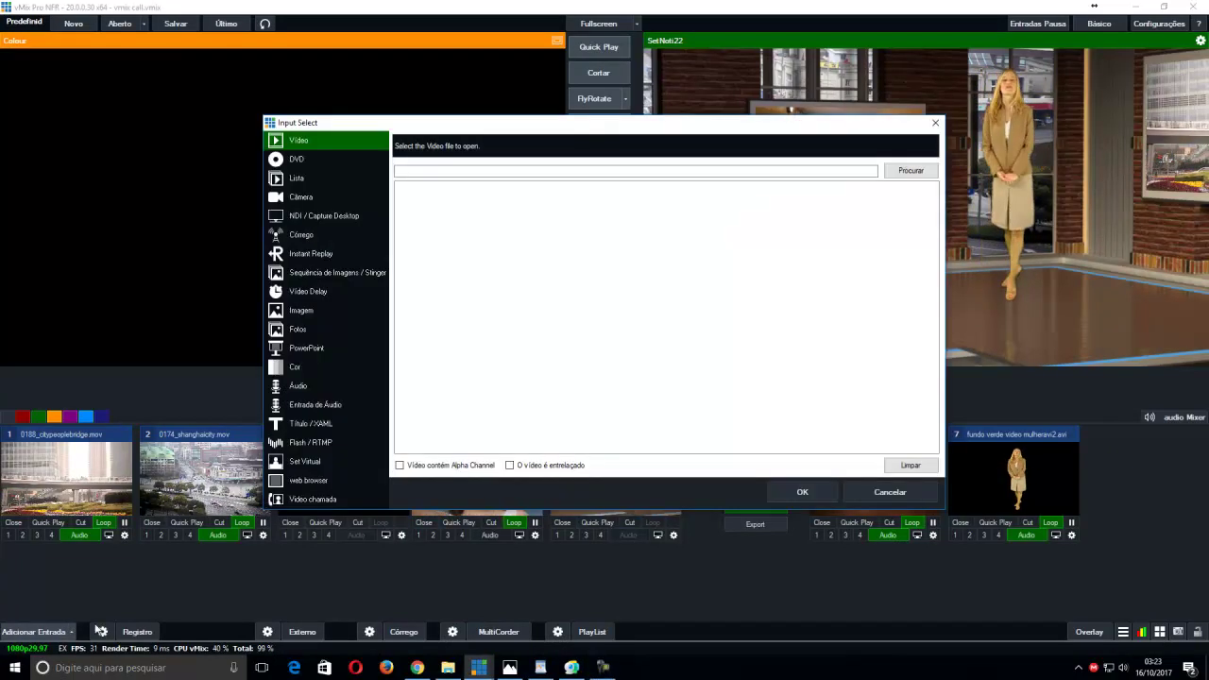
pyautogui.click(299, 498)
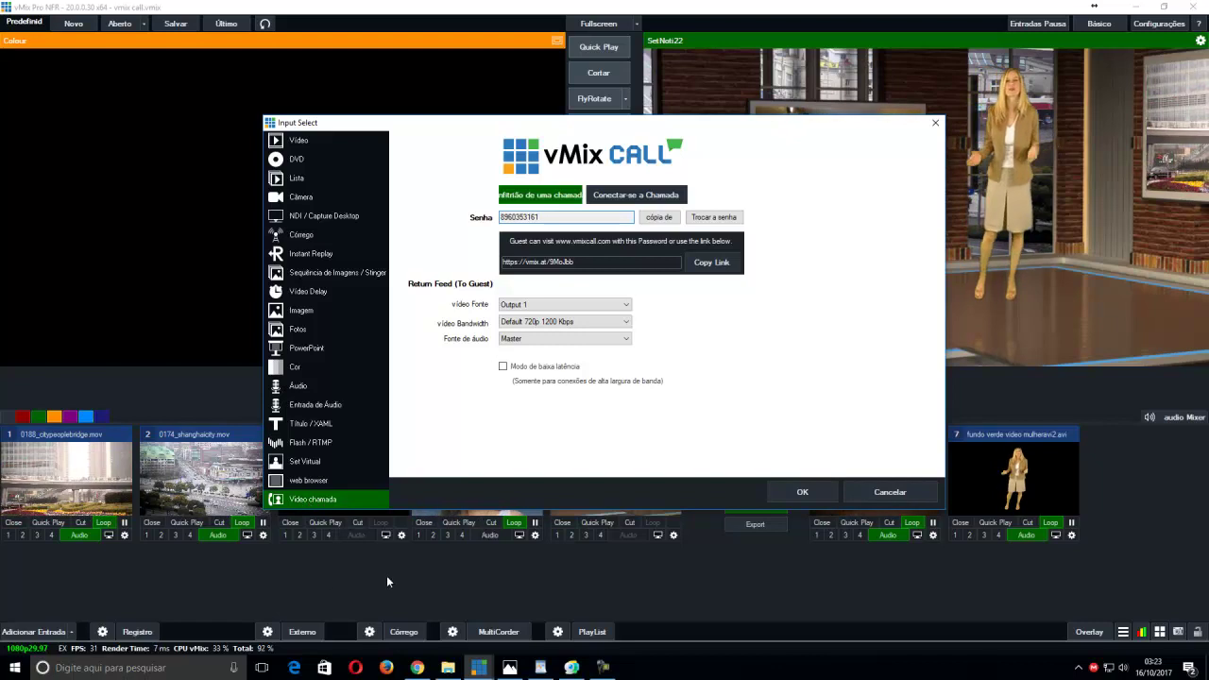
pyautogui.moveTo(540, 217); pyautogui.dragTo(463, 215)
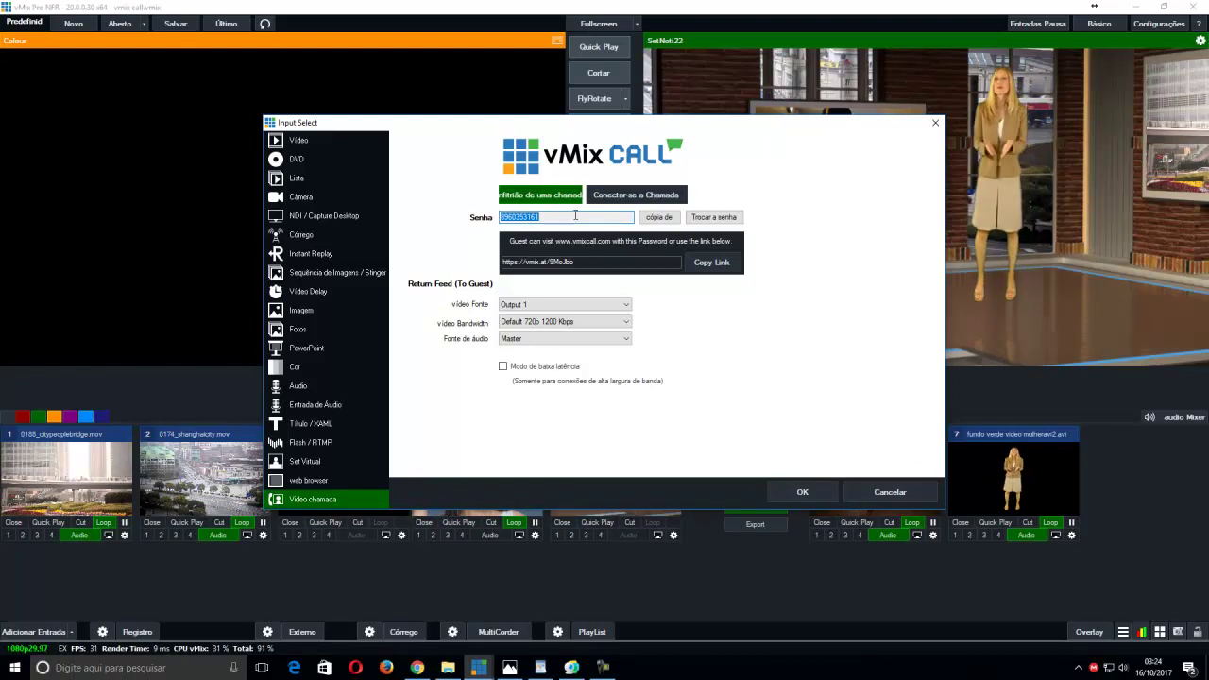
pyautogui.click(523, 219)
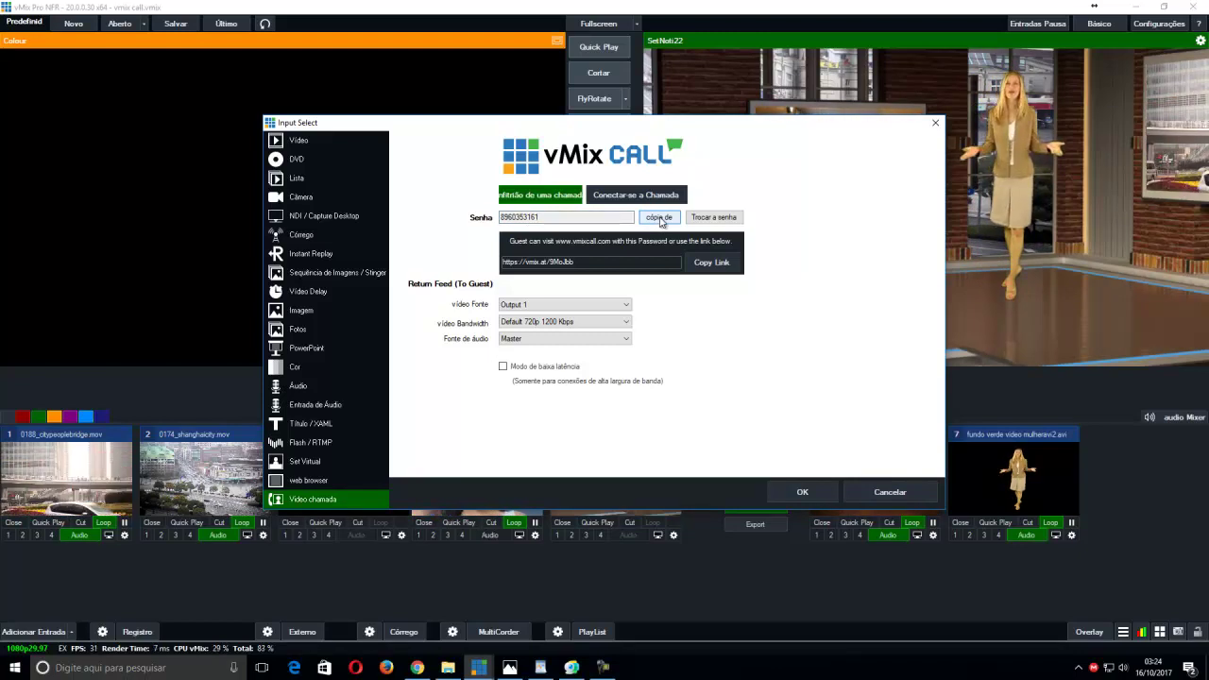
pyautogui.click(660, 220)
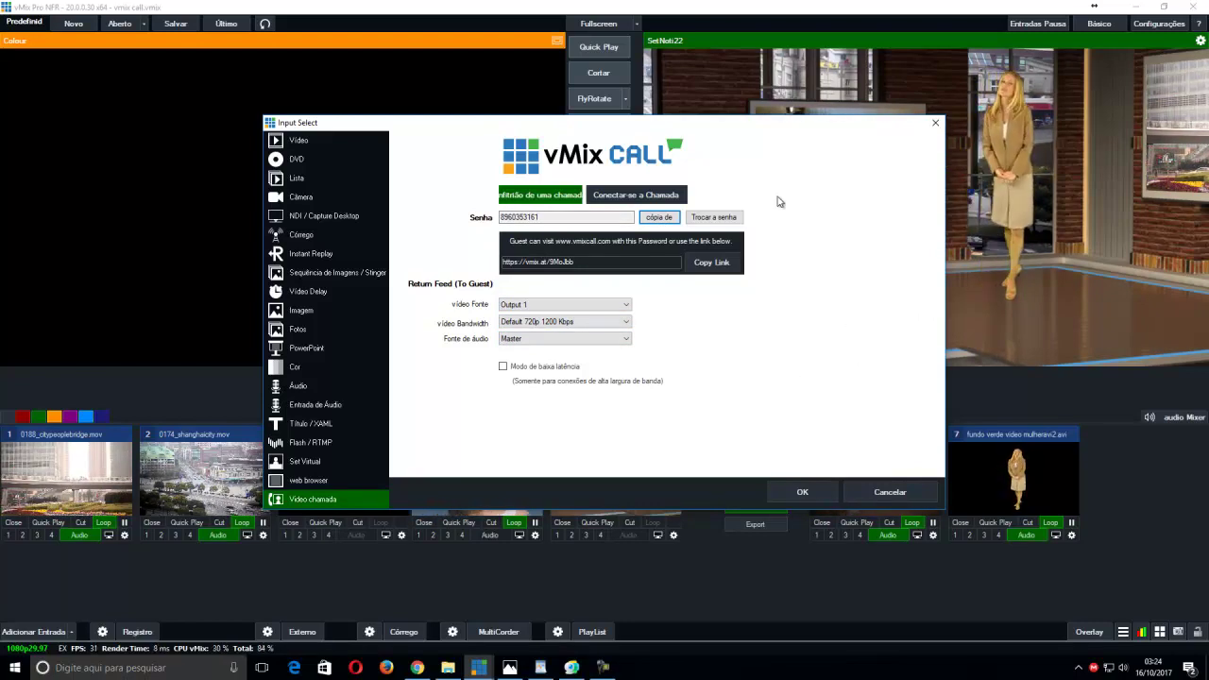
pyautogui.click(799, 492)
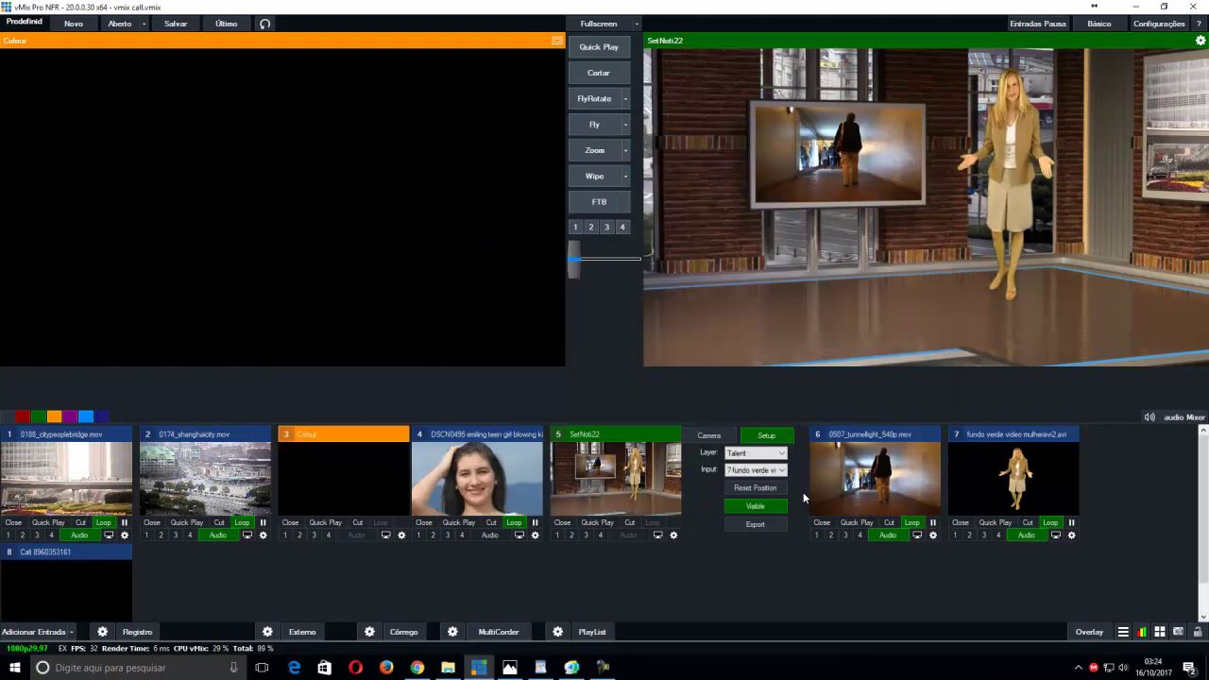
pyautogui.scroll(-1, 15, 535)
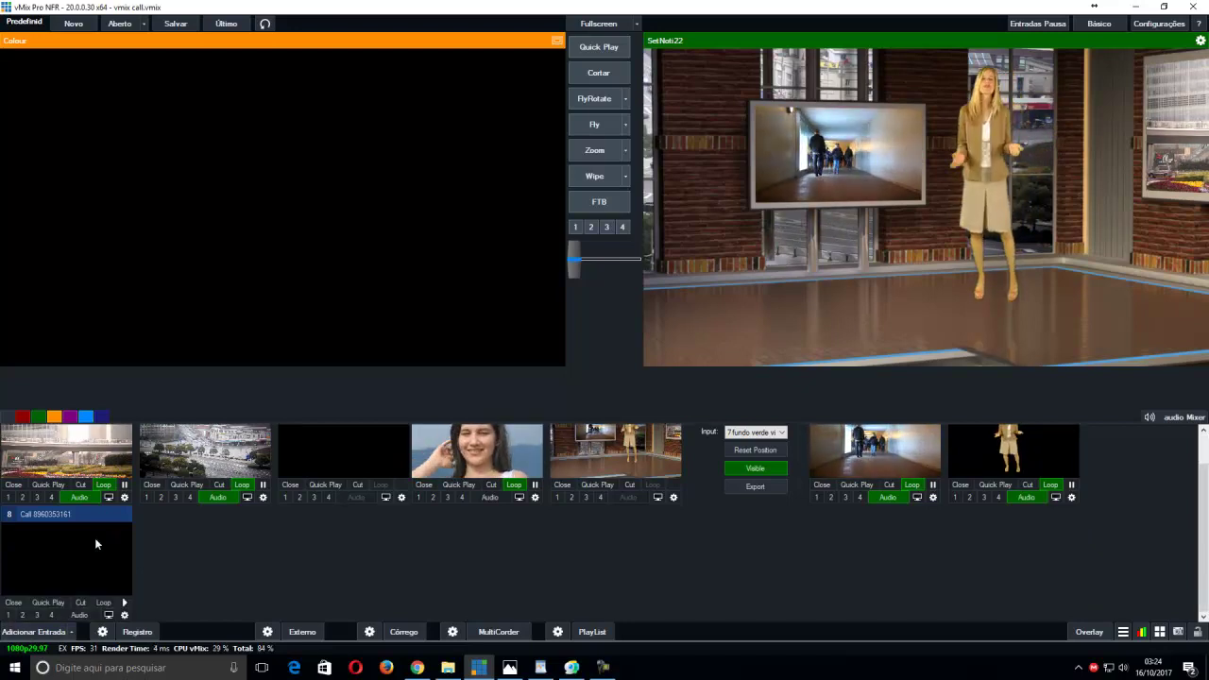
pyautogui.rightClick(96, 541)
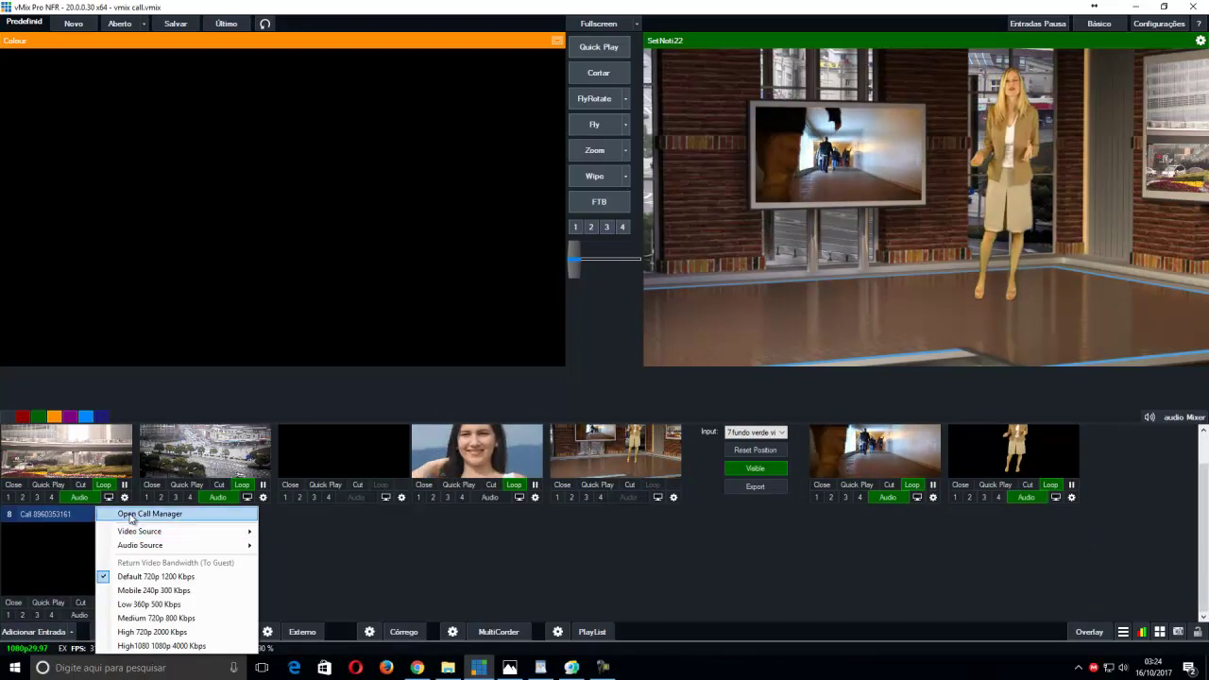
pyautogui.click(131, 515)
pyautogui.doubleClick(692, 360)
pyautogui.click(700, 364)
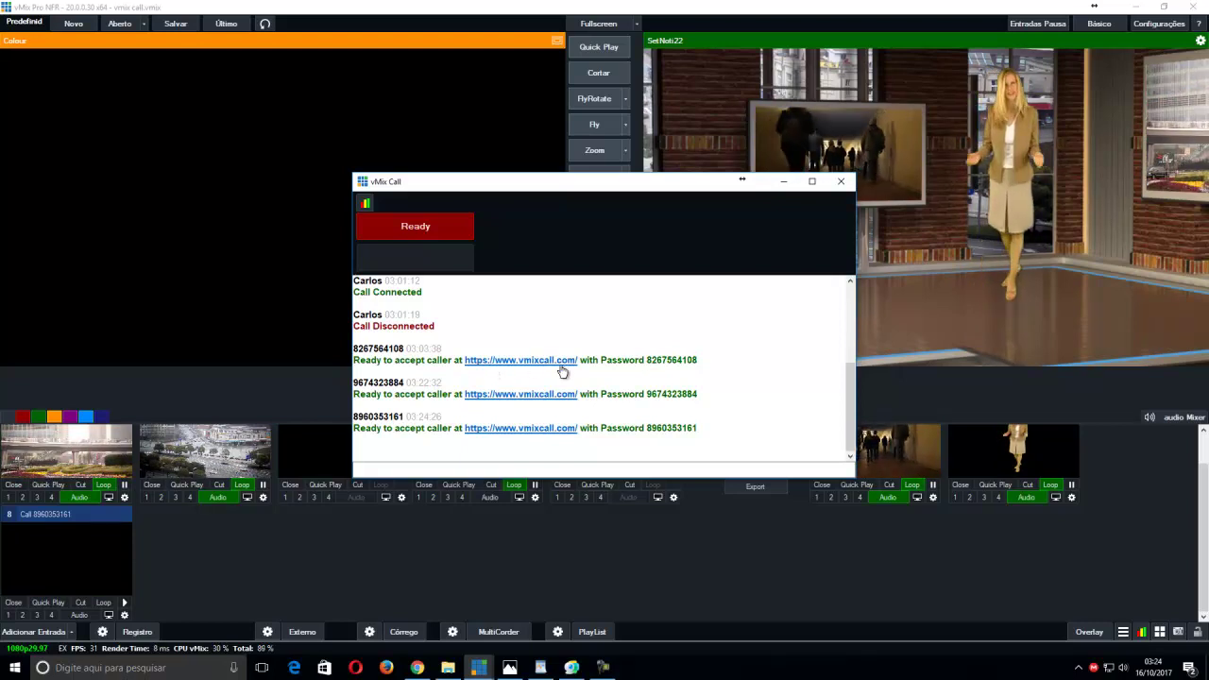
pyautogui.click(842, 185)
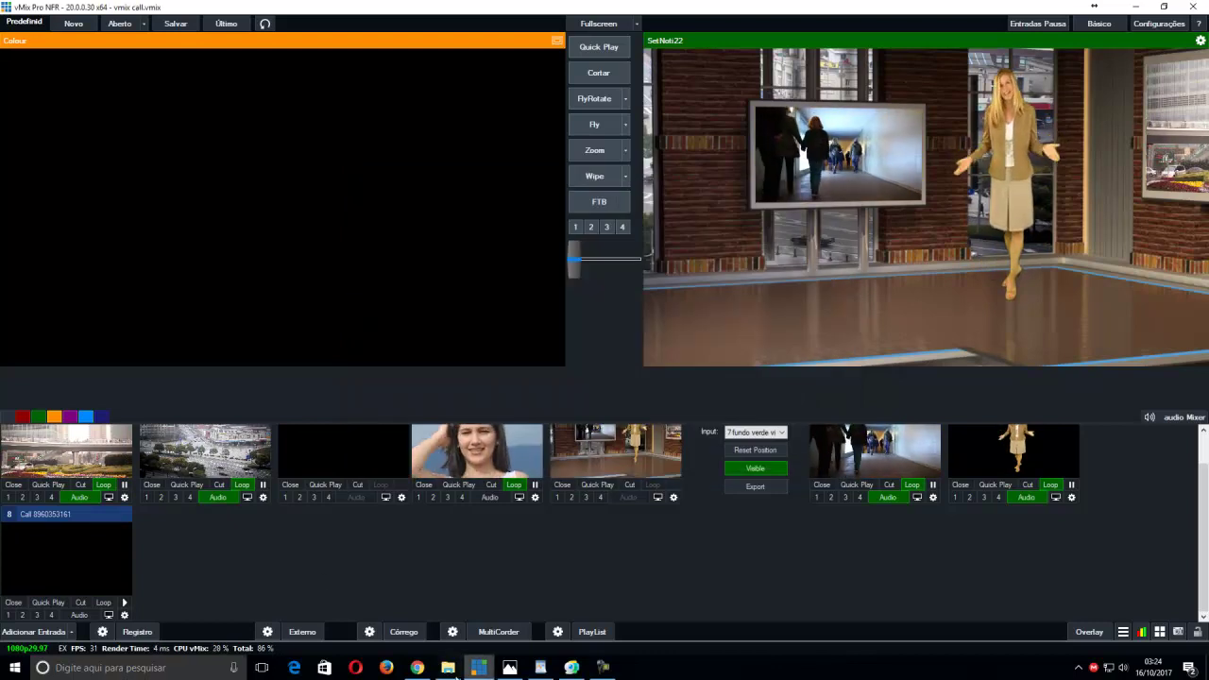
pyautogui.moveTo(416, 669)
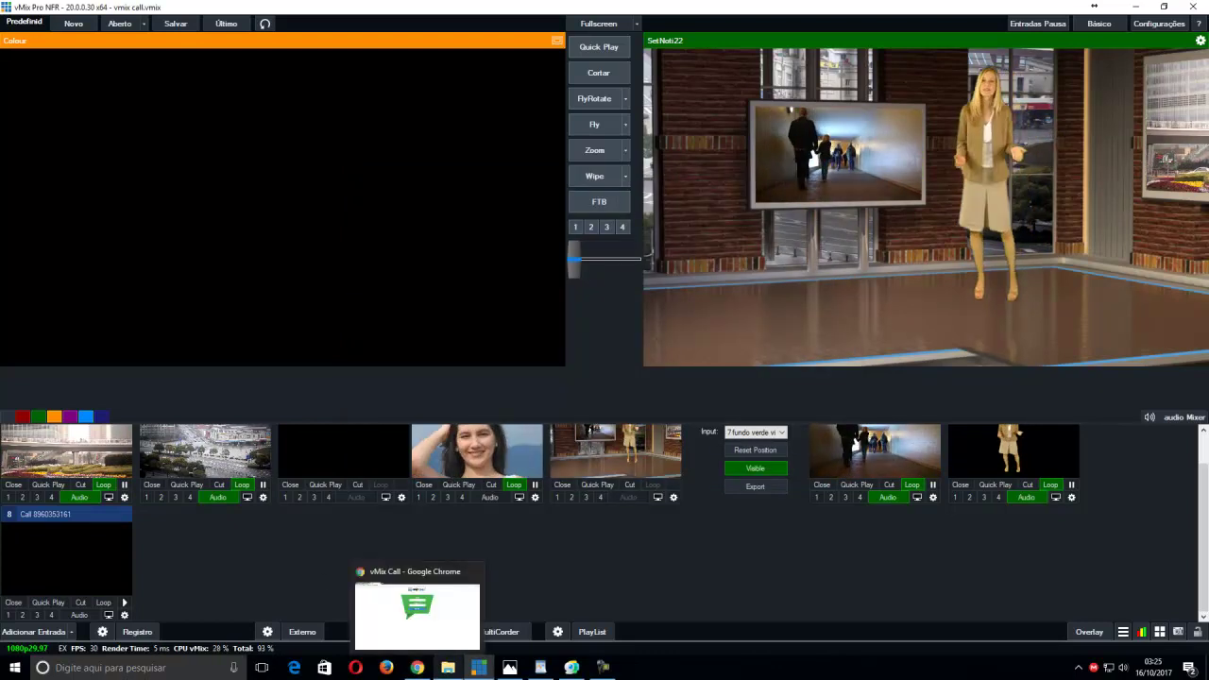
pyautogui.click(65, 510)
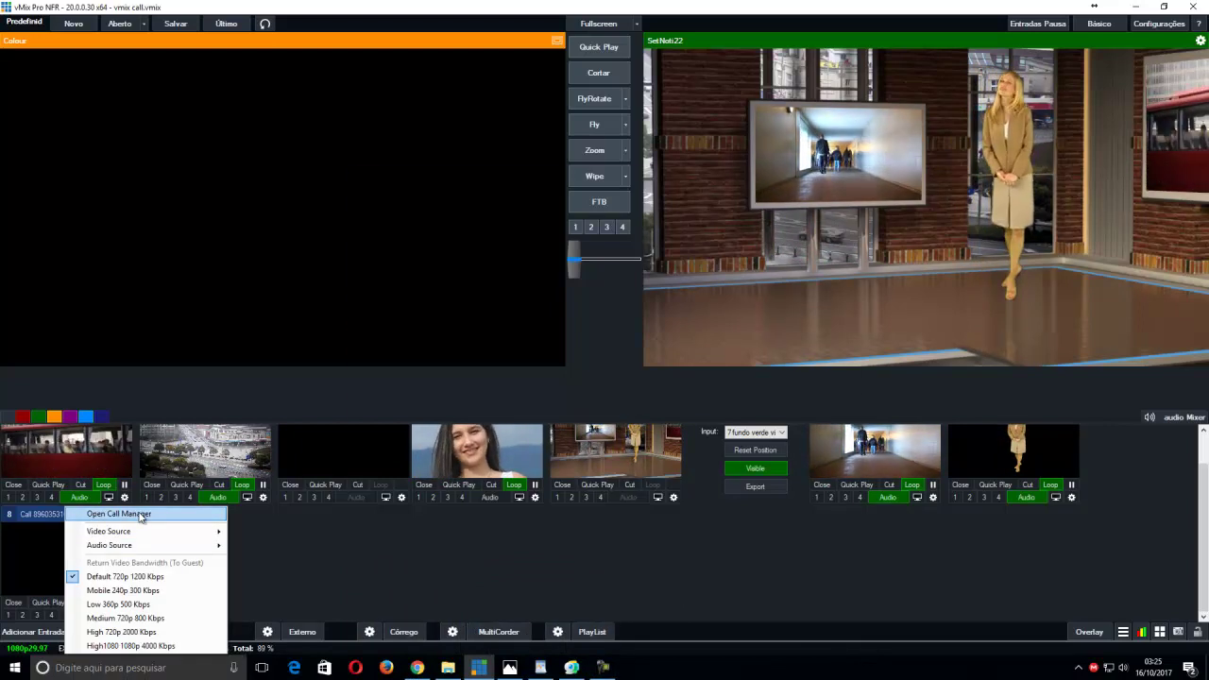
pyautogui.click(139, 514)
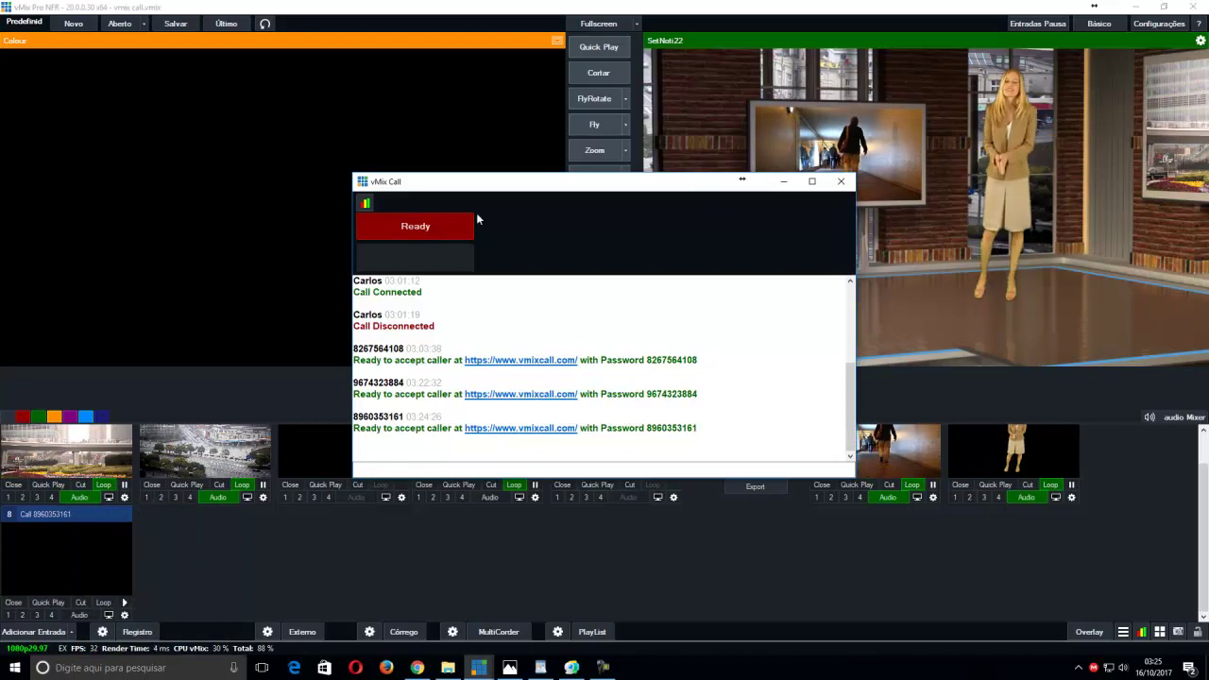
pyautogui.click(835, 181)
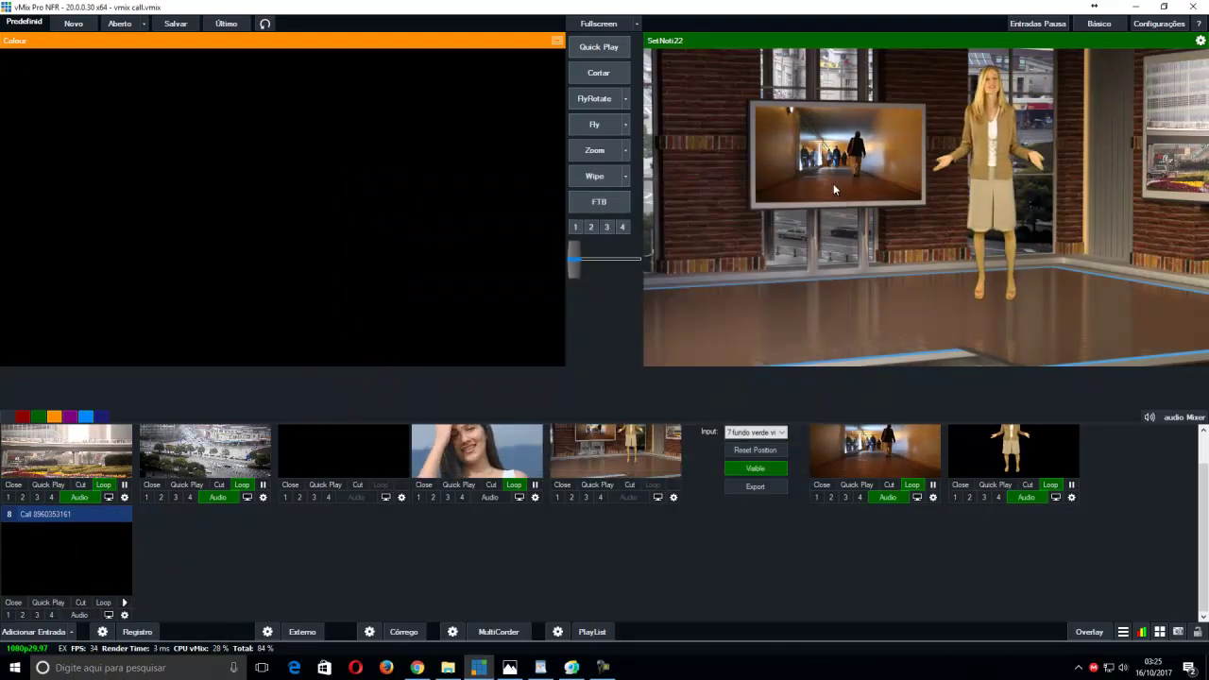
pyautogui.click(416, 667)
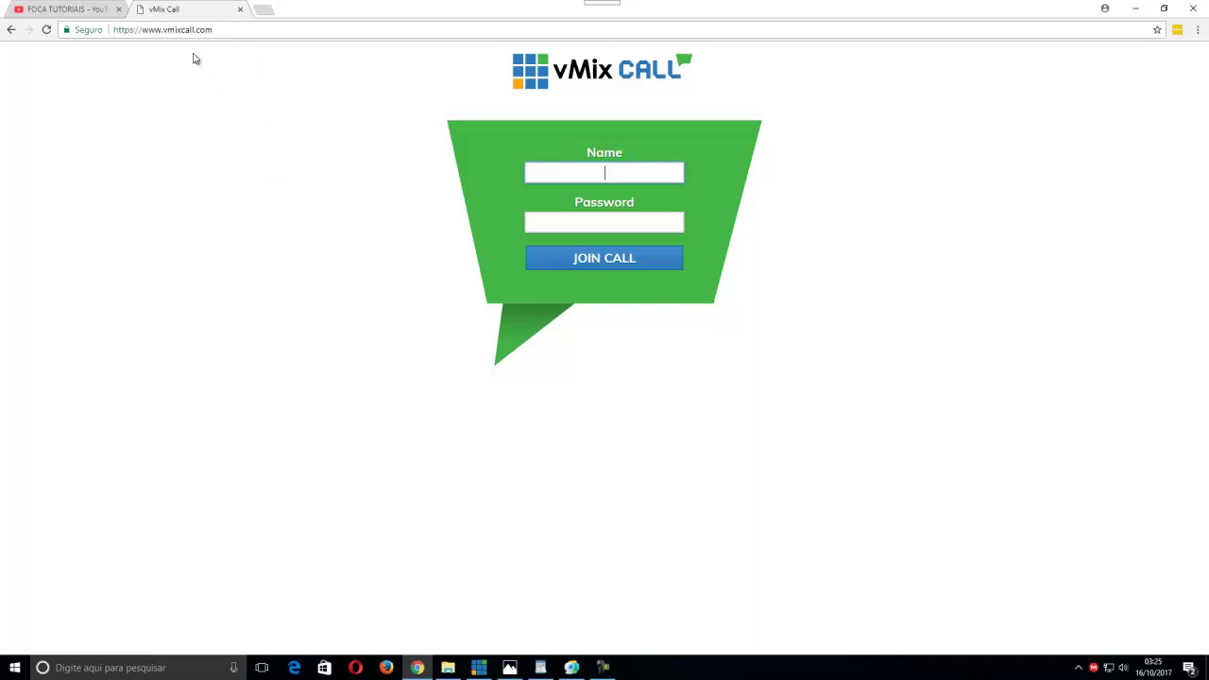
pyautogui.click(226, 32)
pyautogui.click(243, 26)
pyautogui.moveTo(240, 29); pyautogui.dragTo(146, 31)
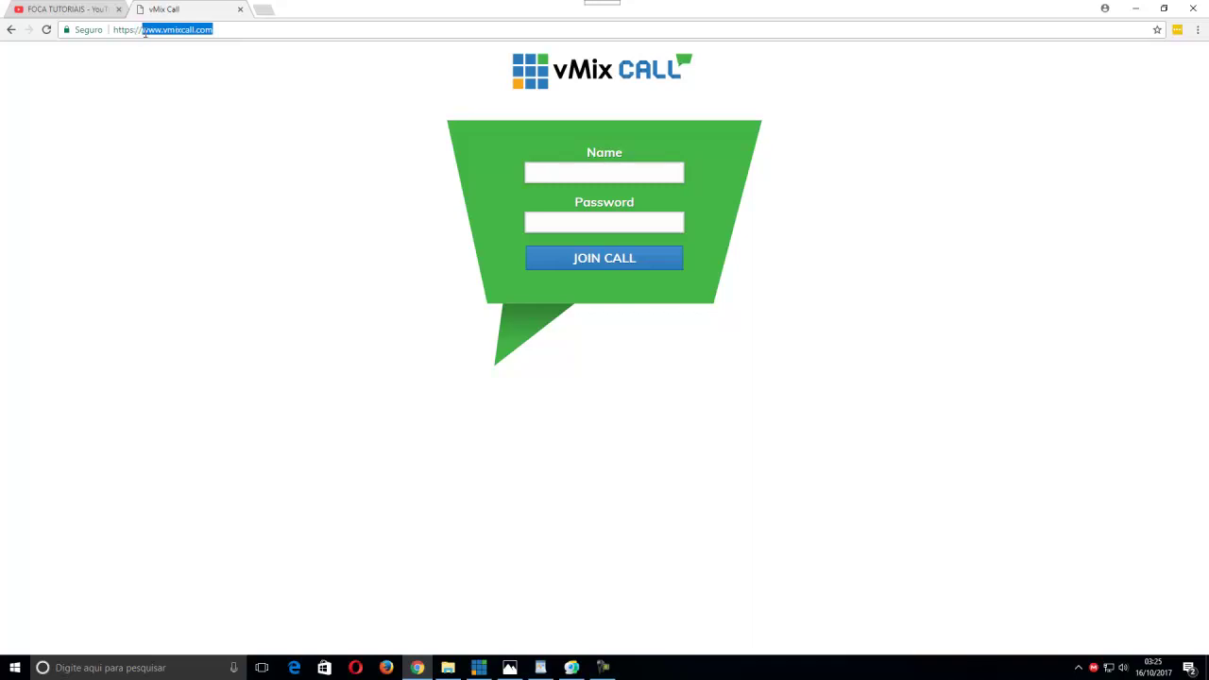
pyautogui.click(224, 36)
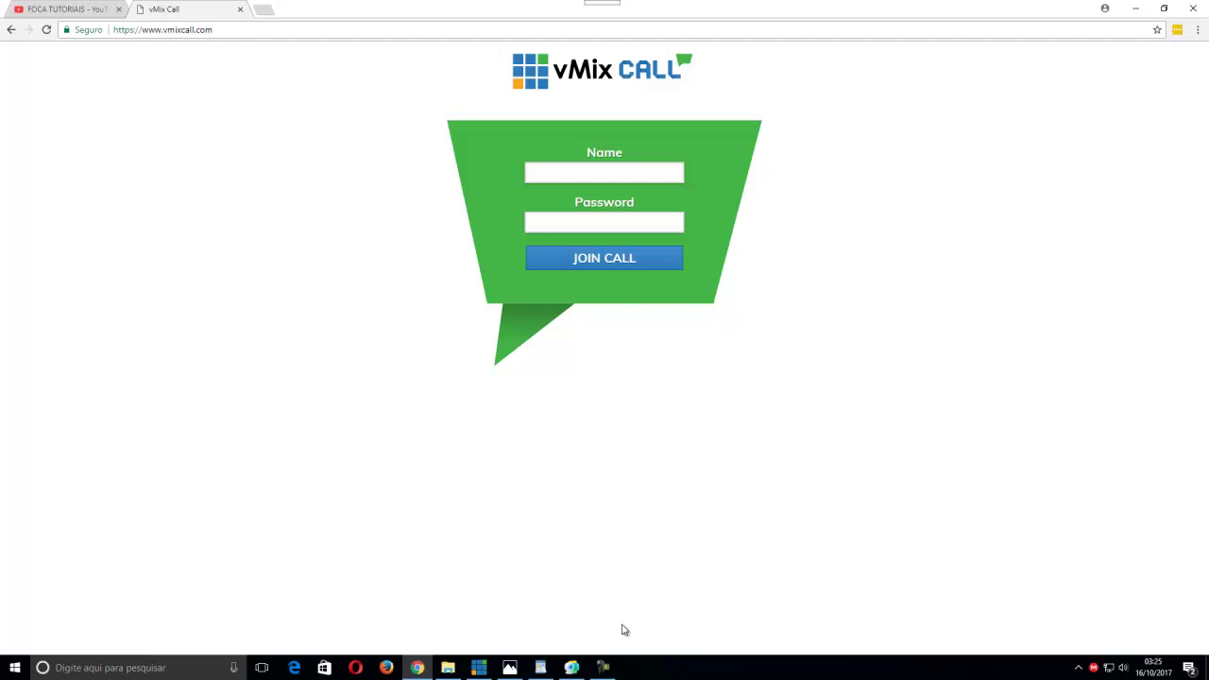
pyautogui.click(509, 667)
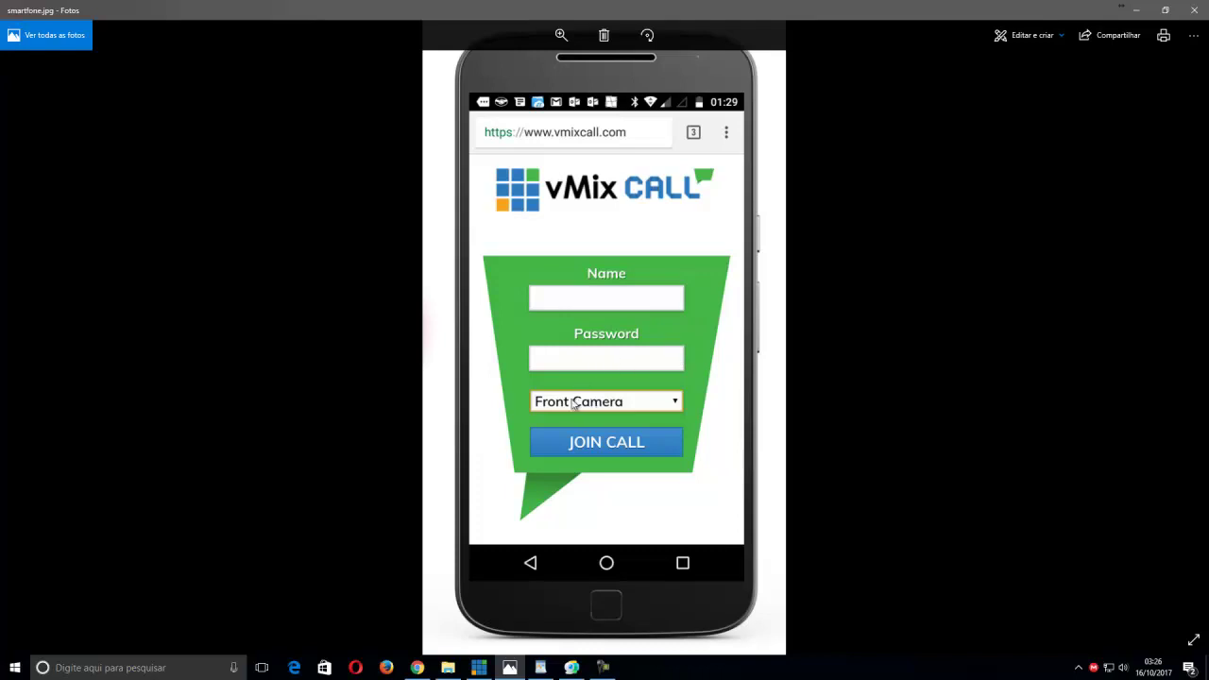
# - Compare the browser's join page with the phone screenshot, then minimize the Photos window
pyautogui.click(416, 666)
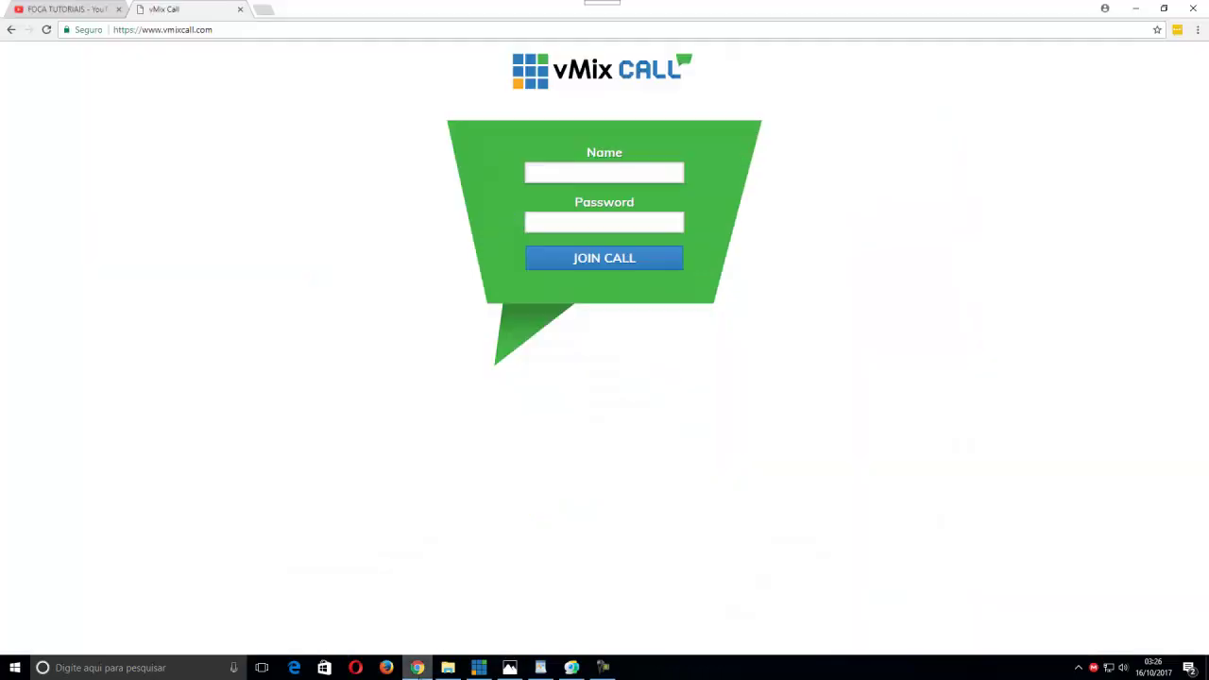
pyautogui.click(509, 667)
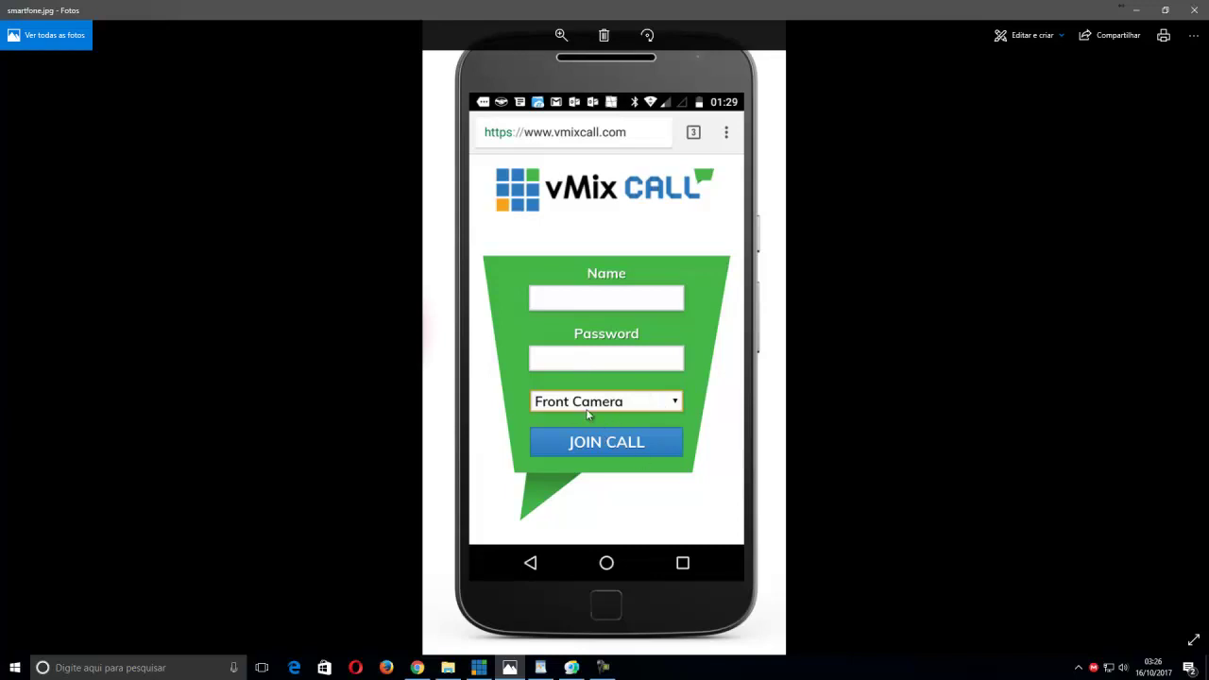
pyautogui.click(417, 668)
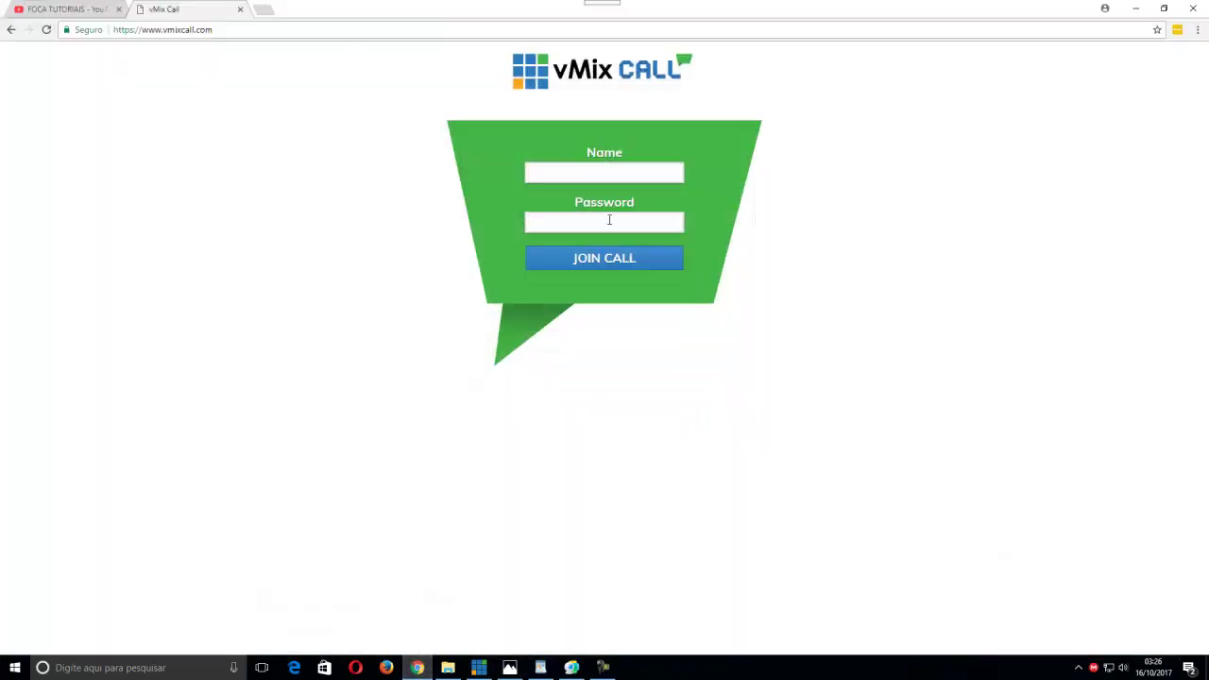
pyautogui.click(510, 667)
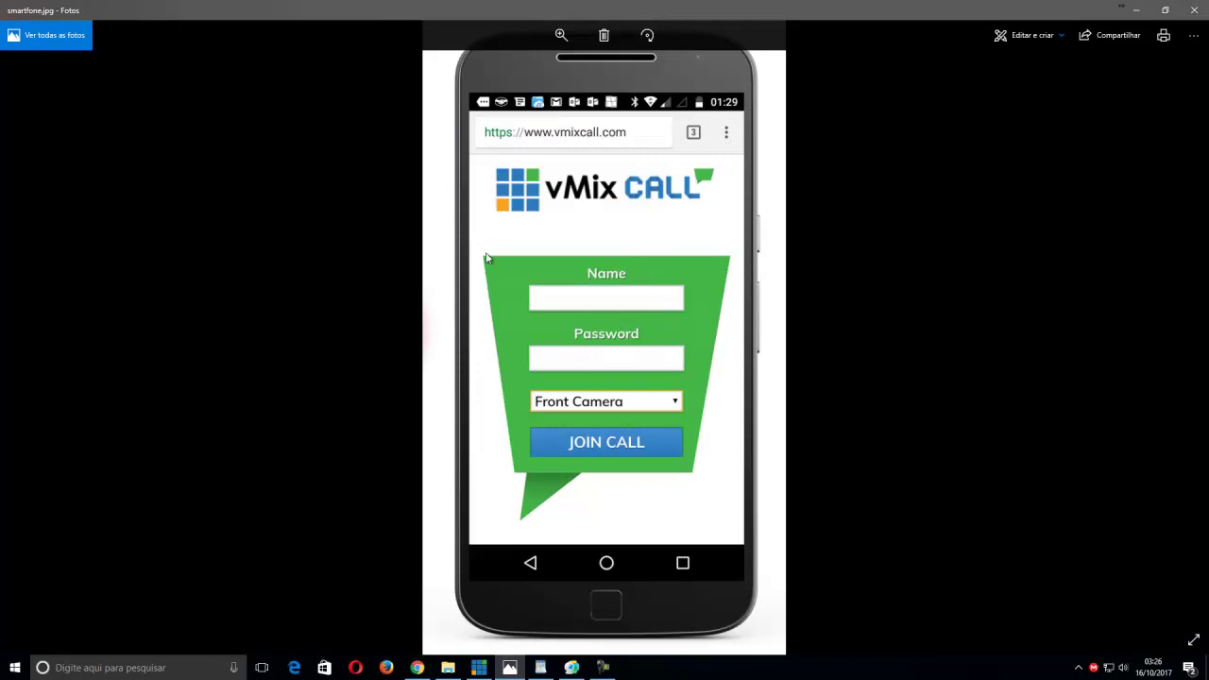
pyautogui.click(1136, 9)
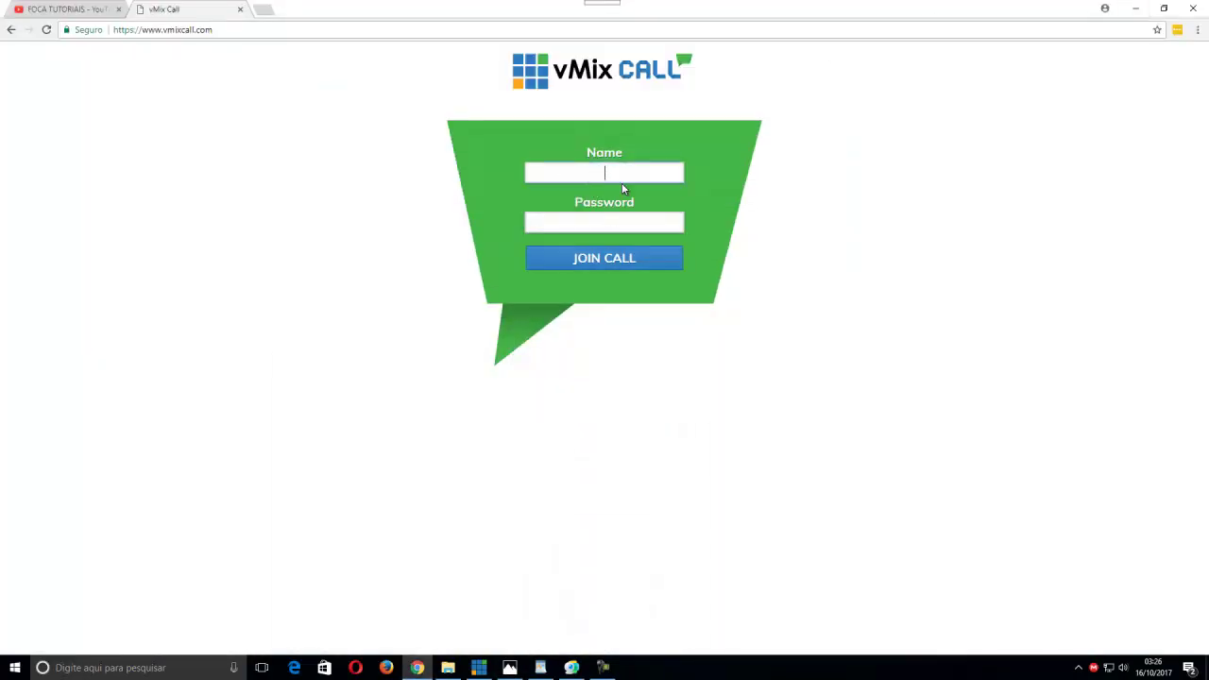
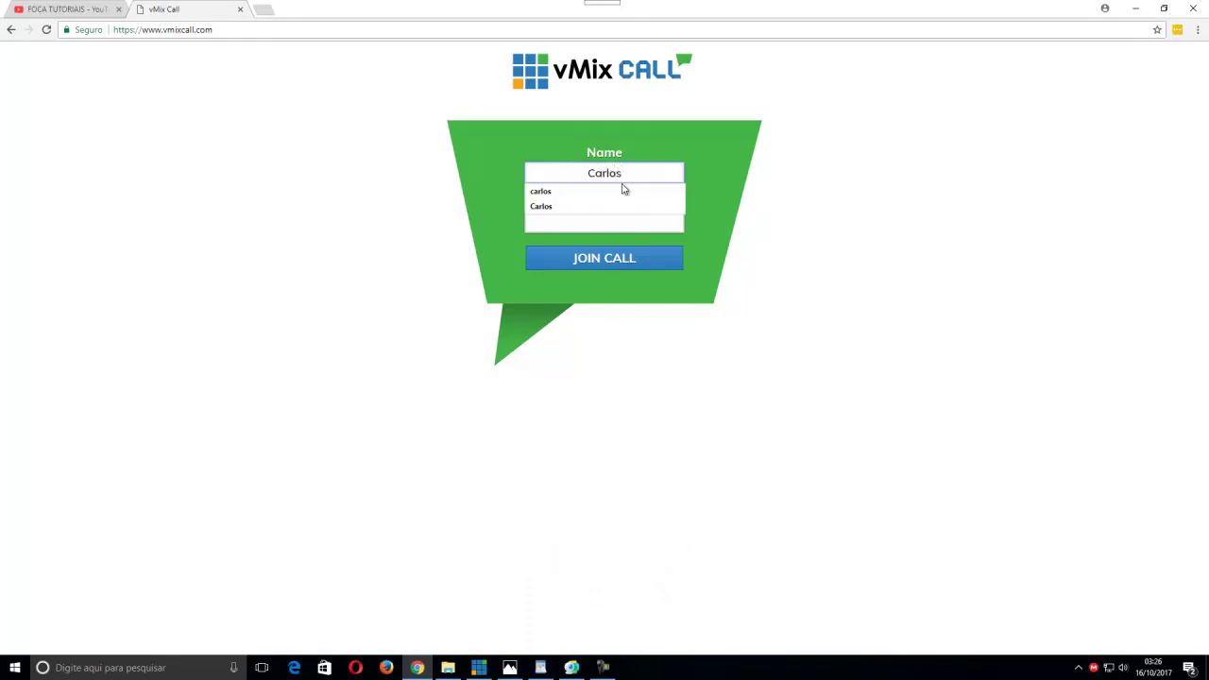
# - Enter a guest name and the call password on the join page, then join the call
pyautogui.click(700, 220)
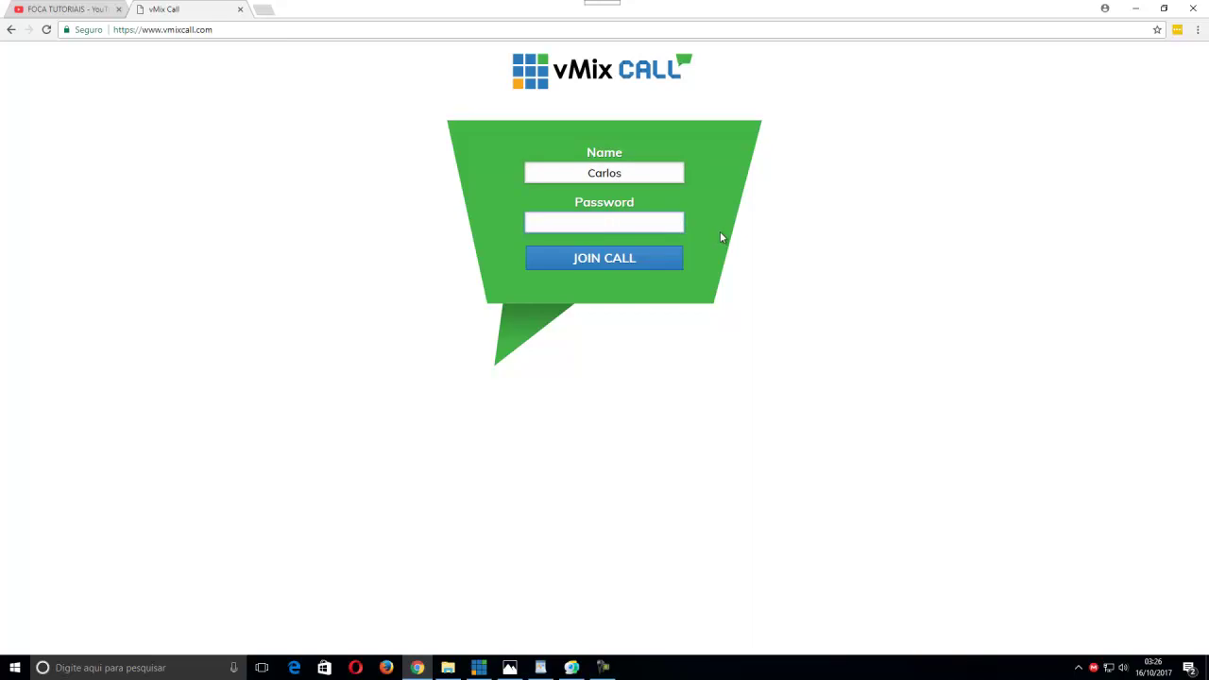
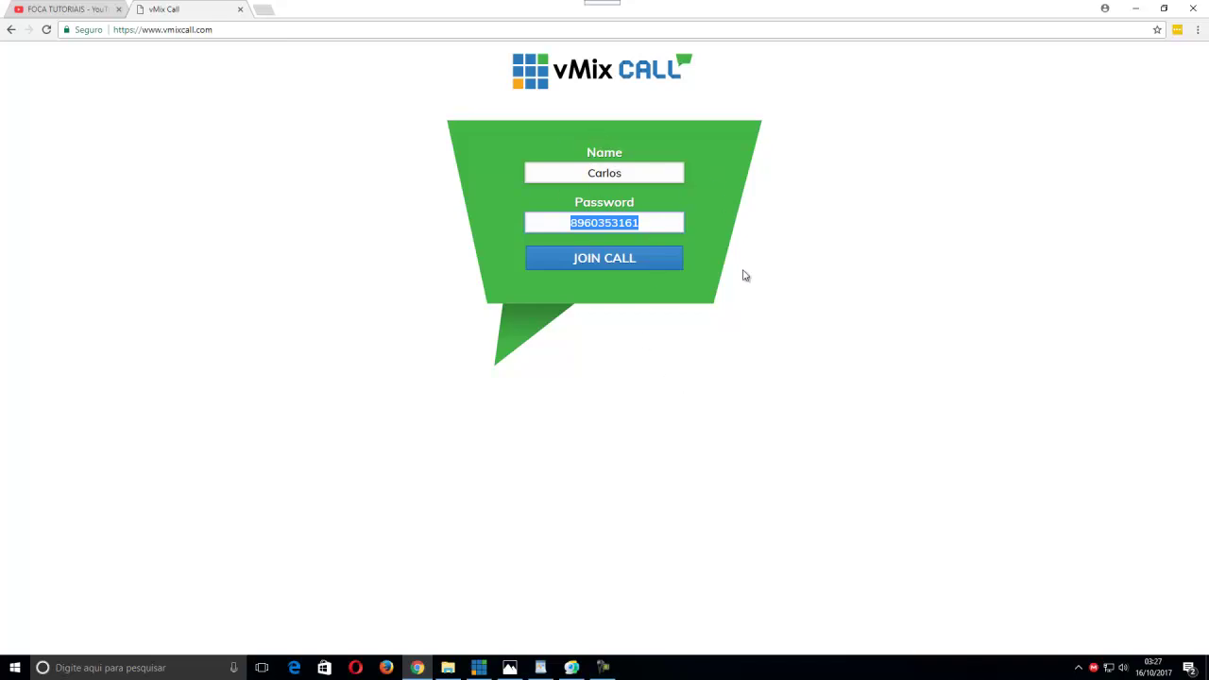
pyautogui.click(597, 269)
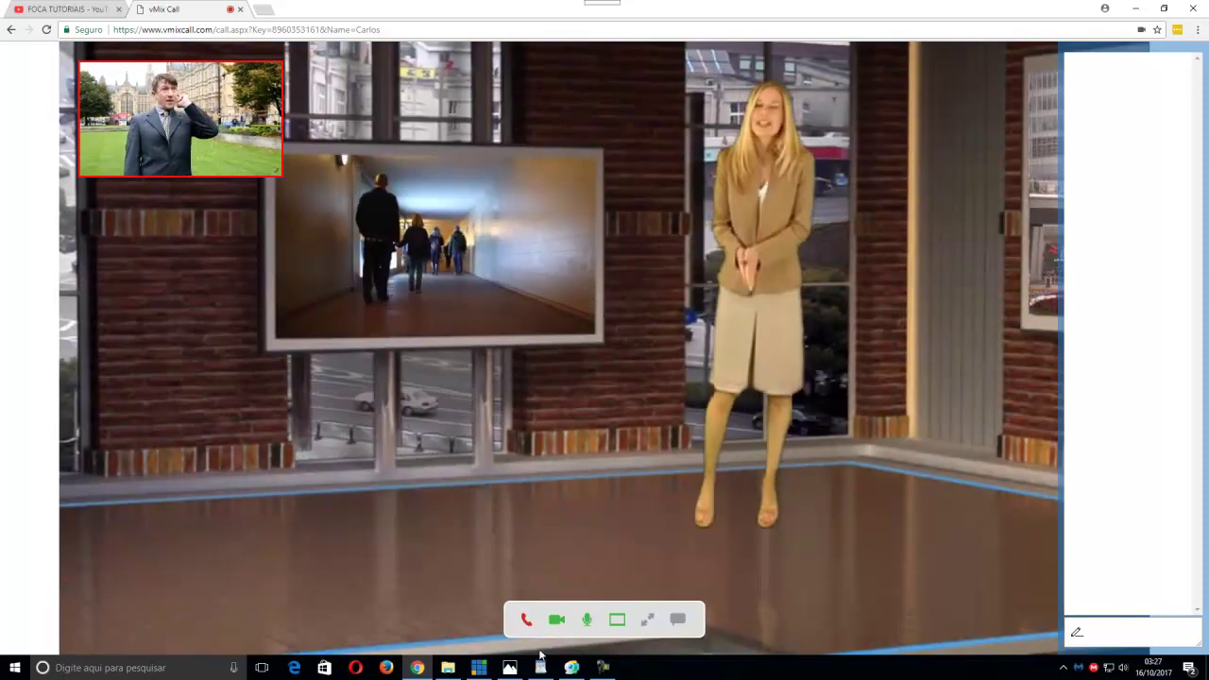
pyautogui.hotkey('alt', 'Tab')
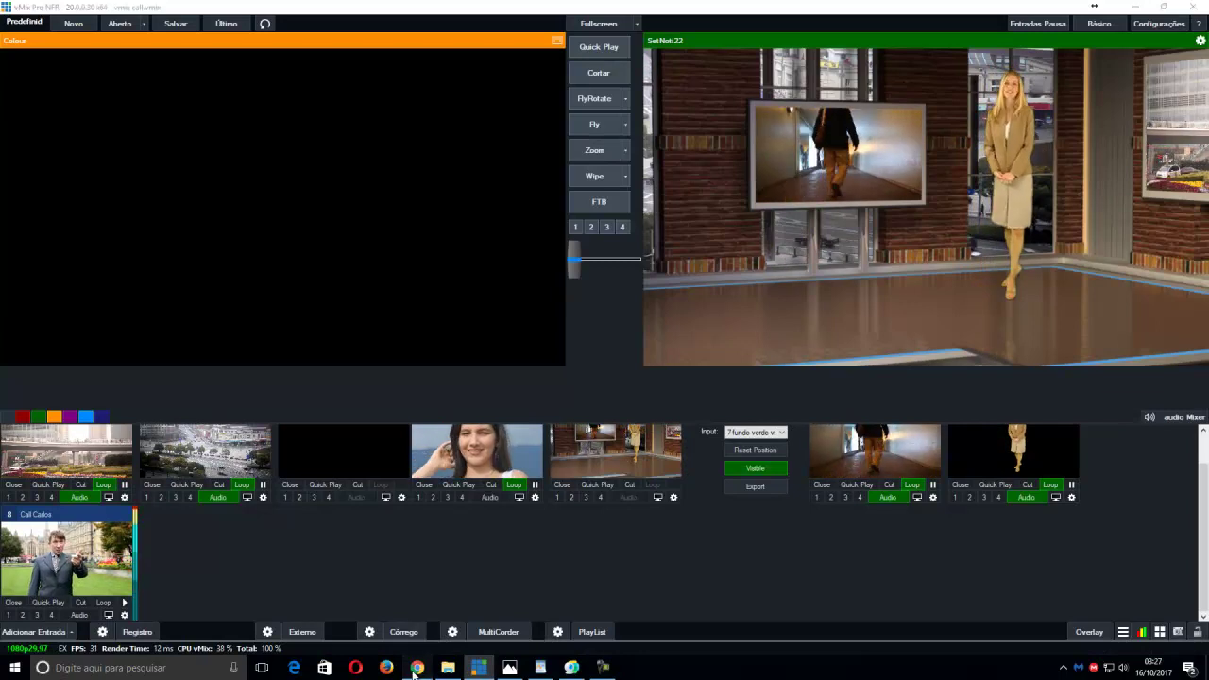
pyautogui.click(415, 669)
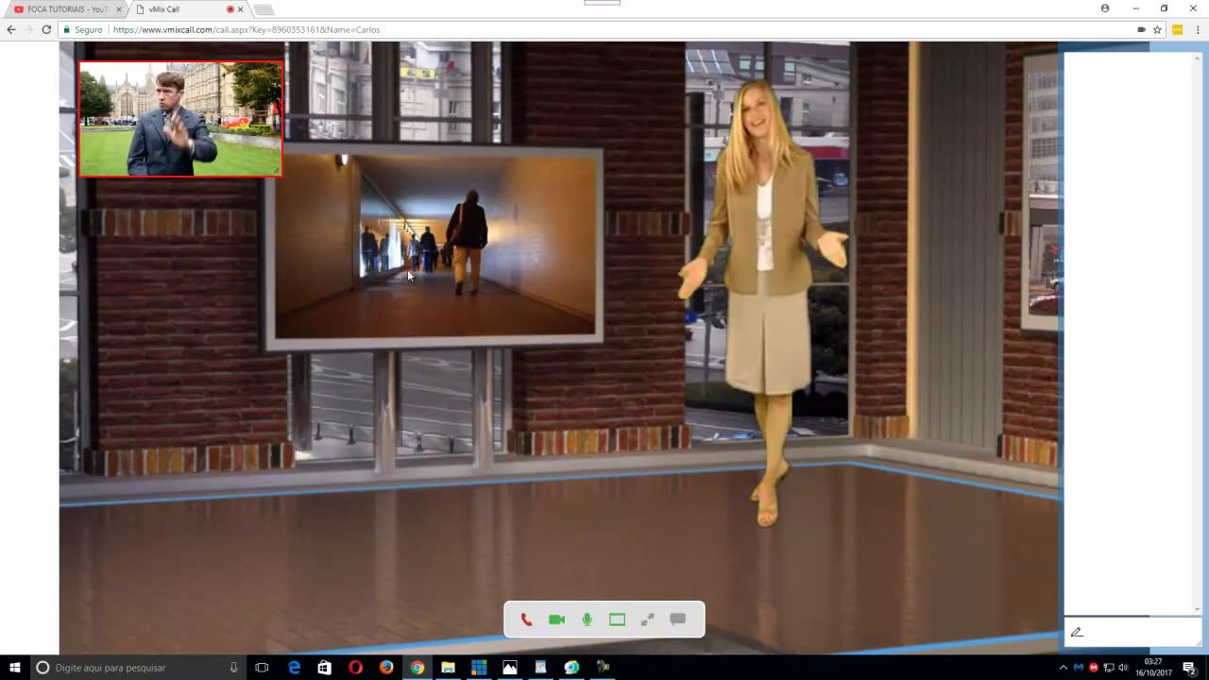
pyautogui.click(480, 669)
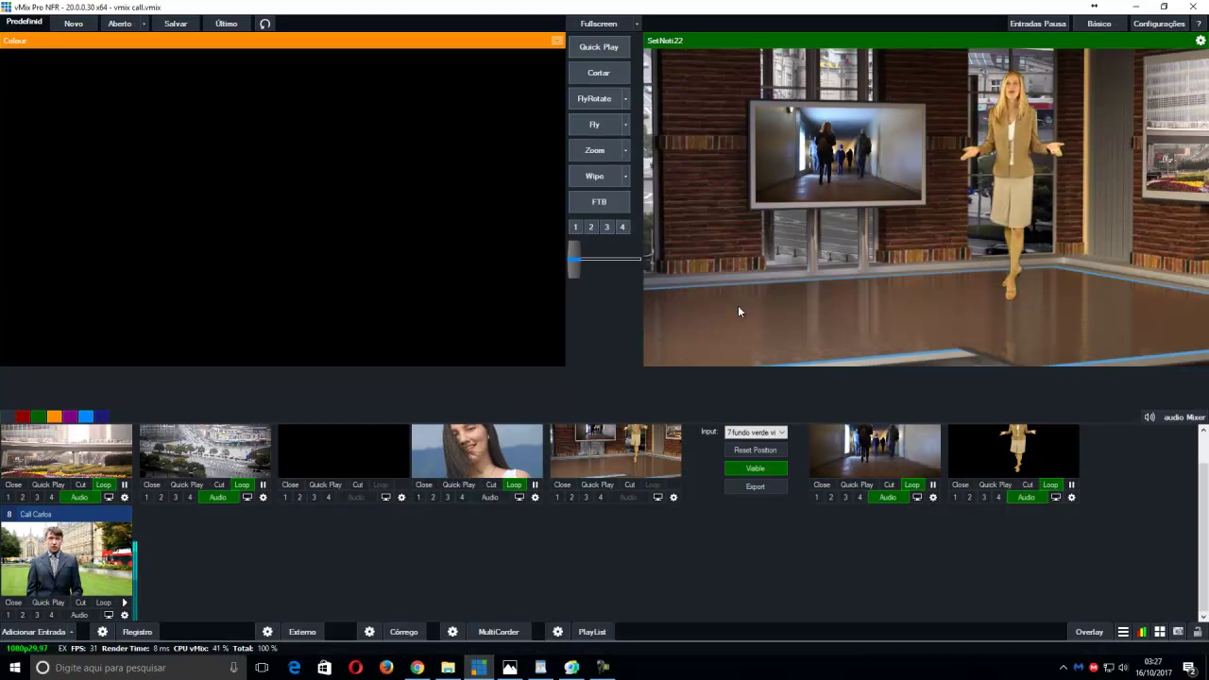
pyautogui.click(416, 666)
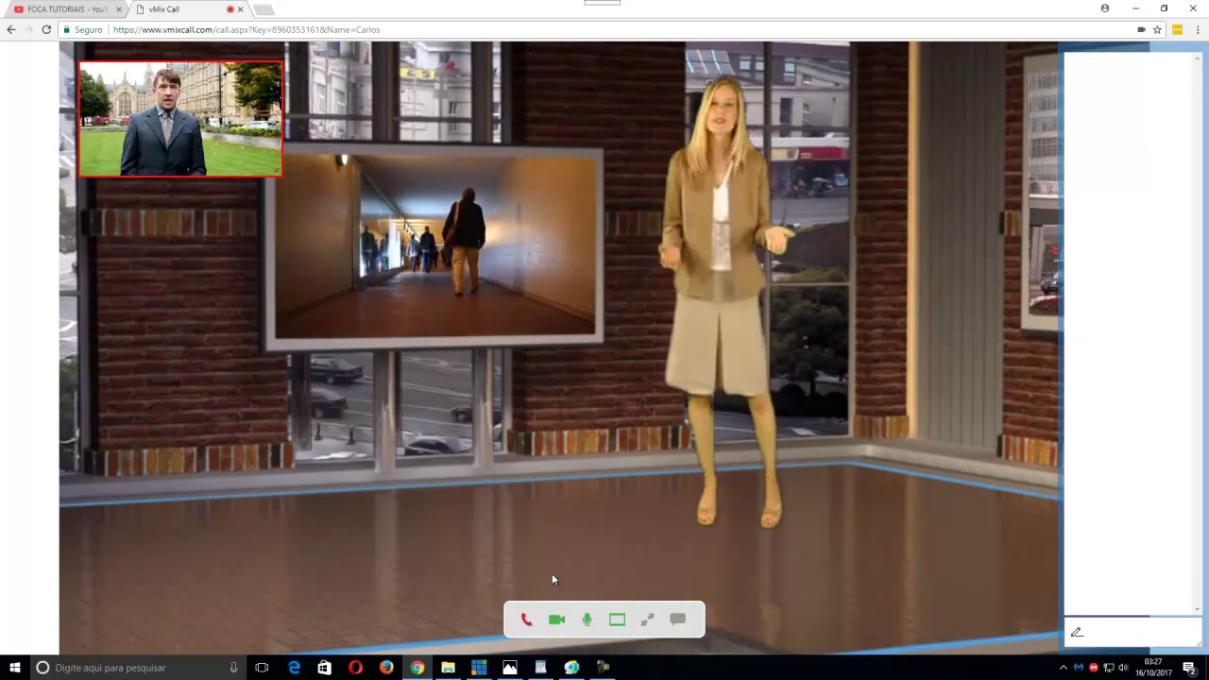
# - Test the camera, microphone and self-view toggles, leaving all on, and switch the call to fullscreen
pyautogui.click(558, 623)
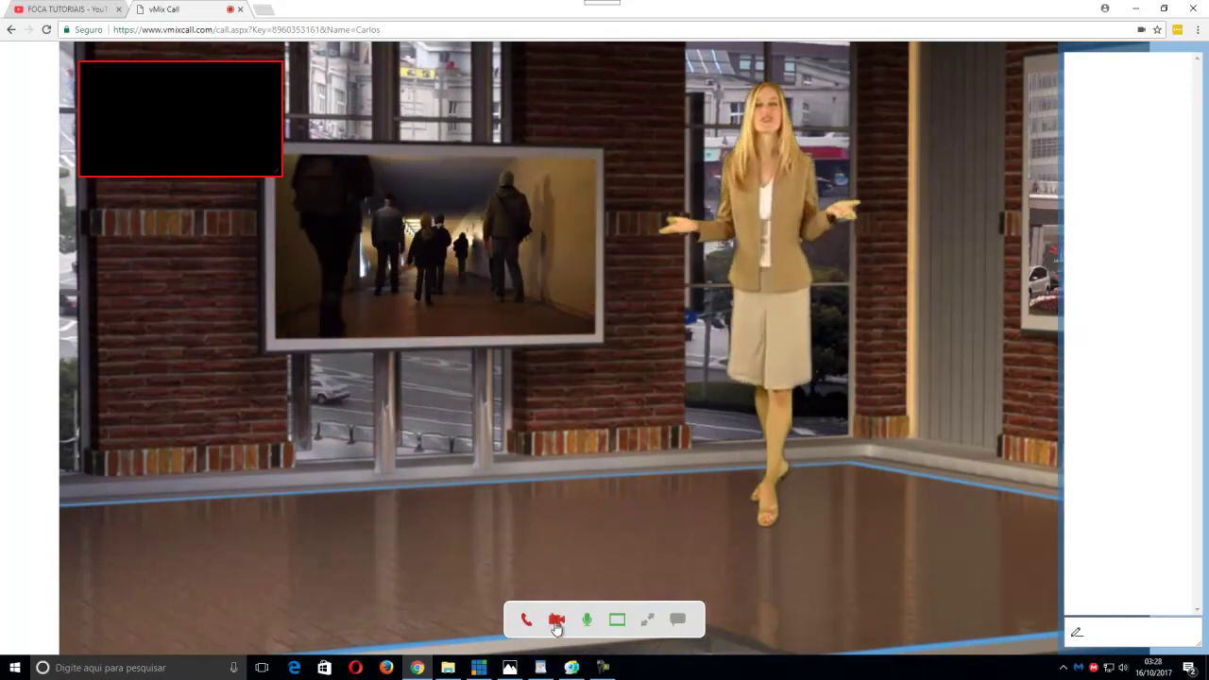
pyautogui.click(556, 623)
pyautogui.click(588, 623)
pyautogui.click(587, 623)
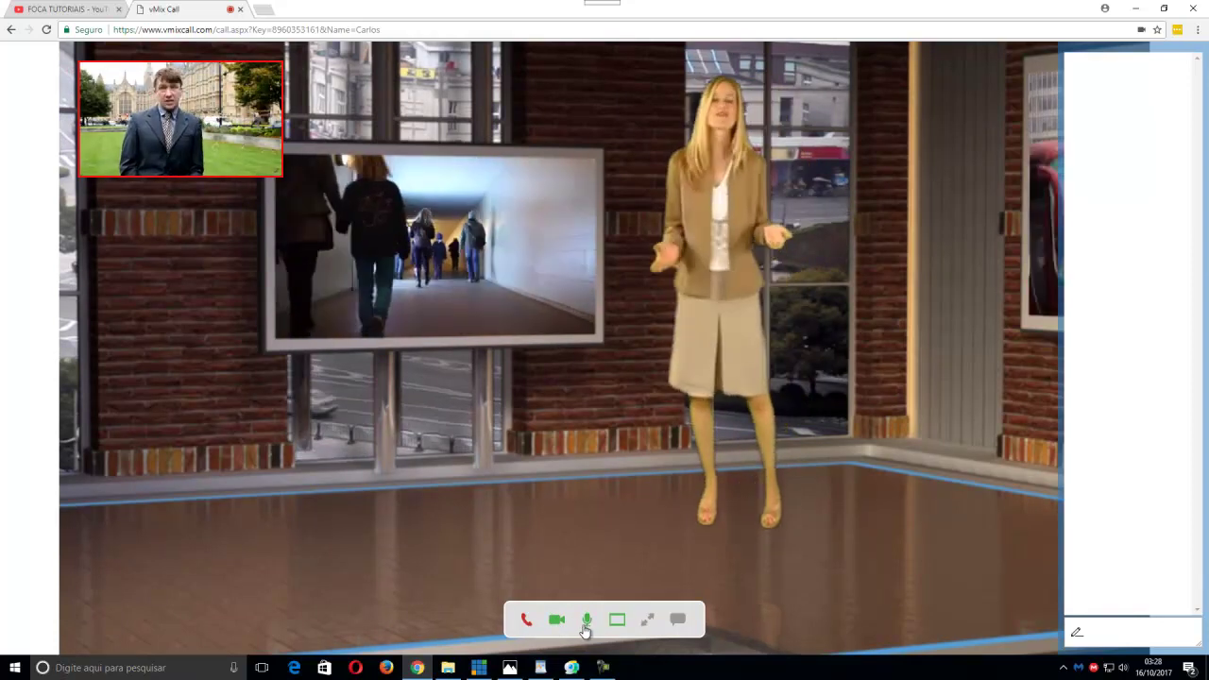
pyautogui.click(618, 623)
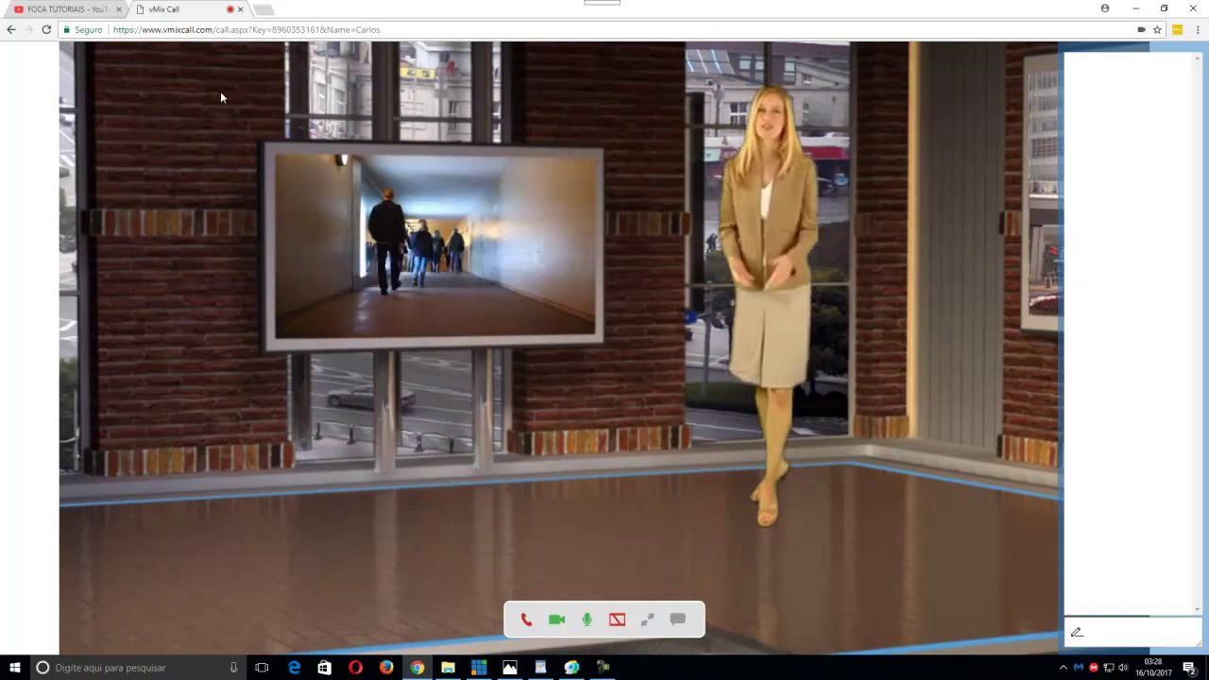
pyautogui.click(617, 619)
pyautogui.click(556, 620)
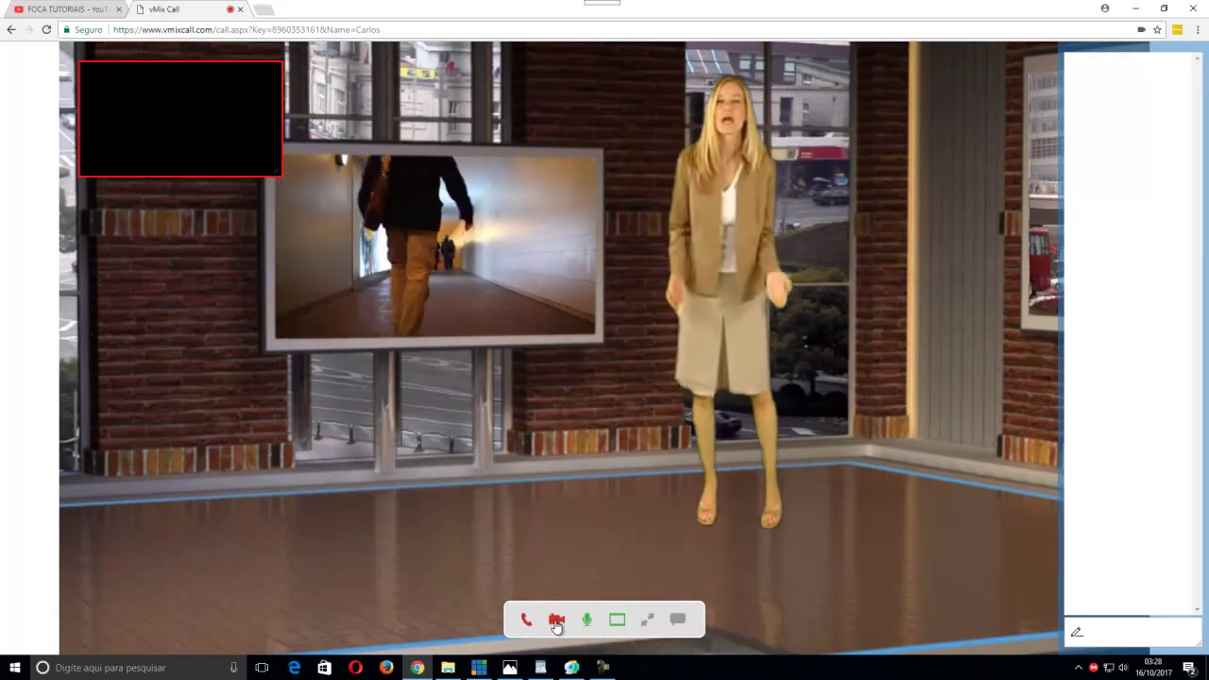
pyautogui.click(557, 620)
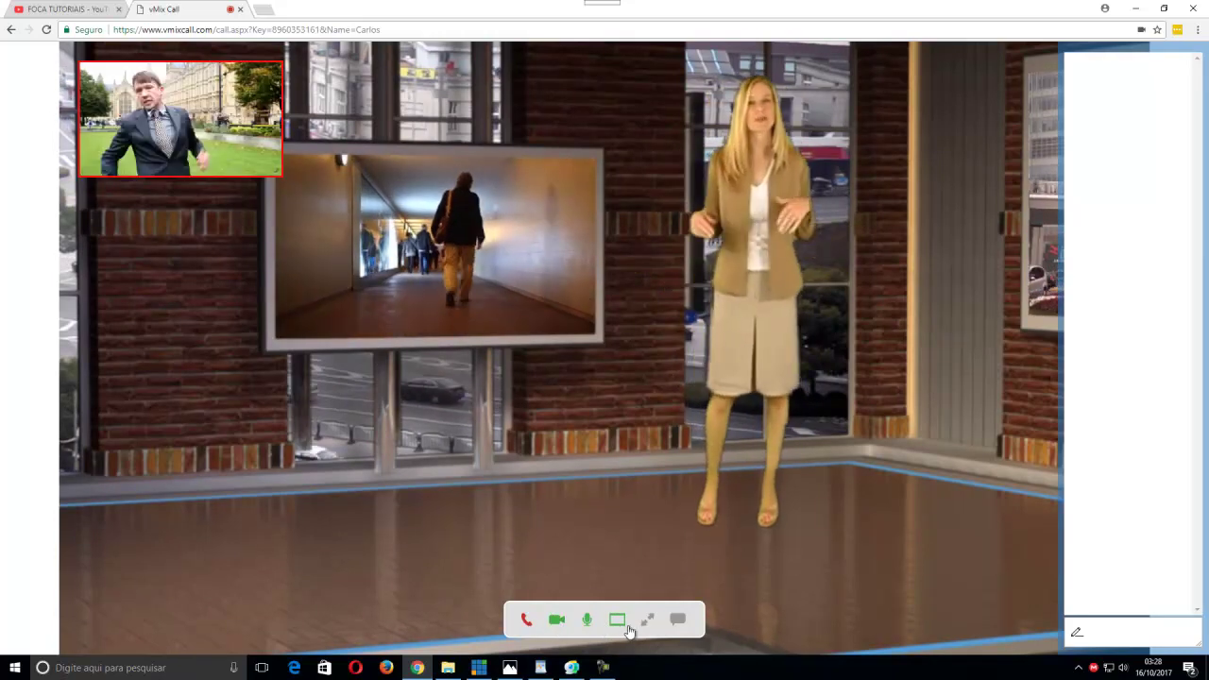
pyautogui.click(617, 620)
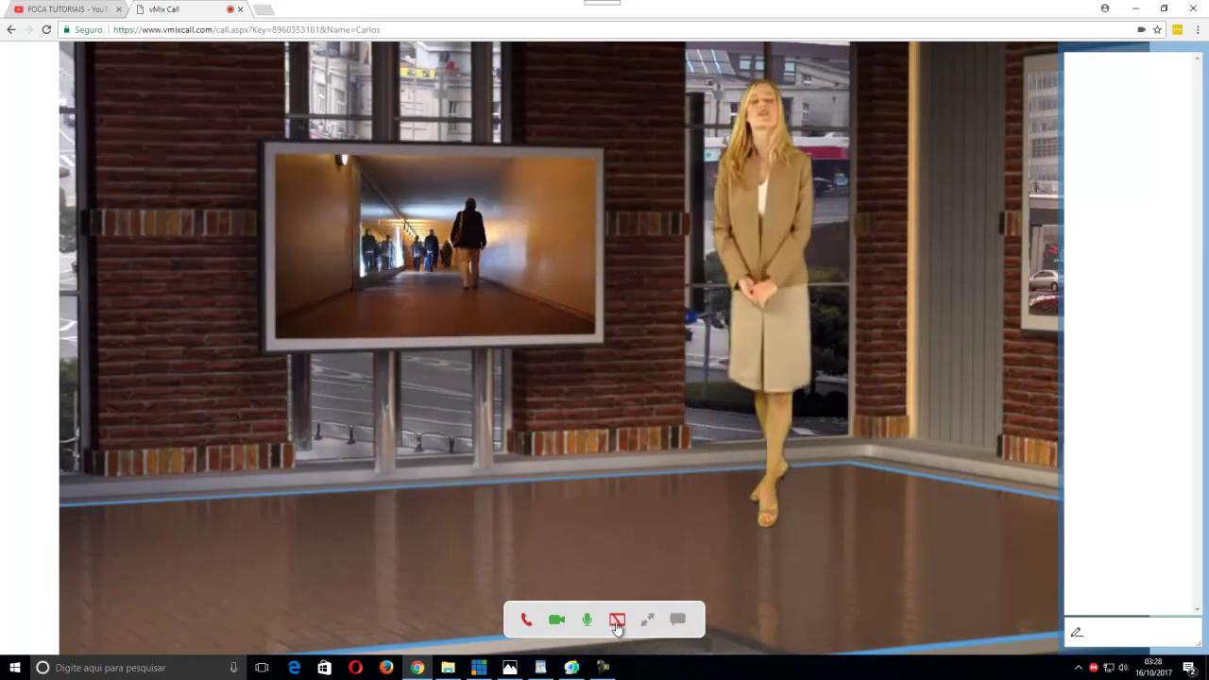
pyautogui.click(617, 623)
pyautogui.click(648, 624)
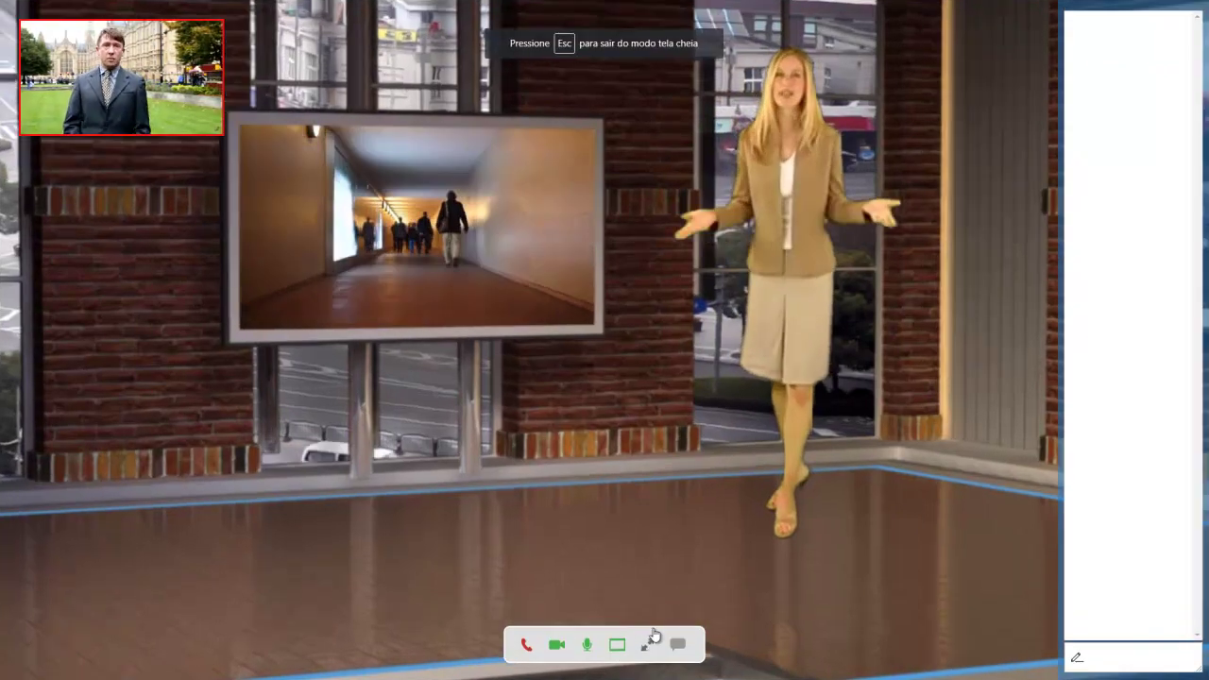
# - Exit fullscreen, send 'olá' in the guest's call chat, and bring vMix to the front
pyautogui.click(648, 649)
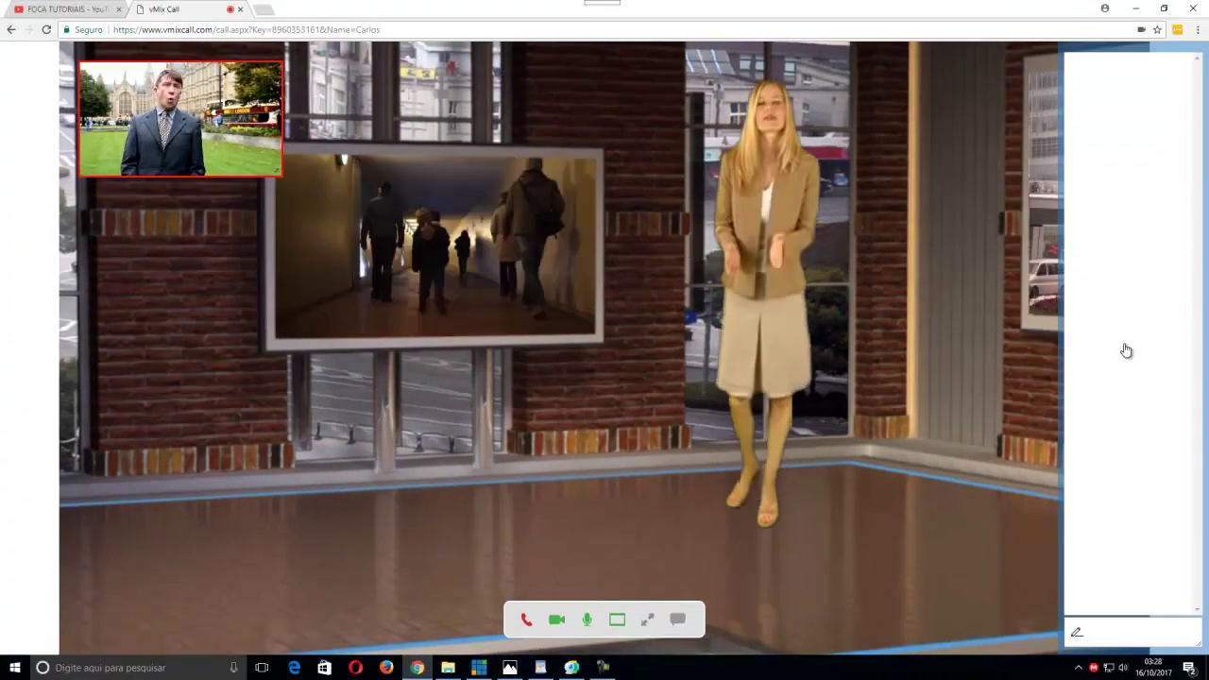
pyautogui.click(678, 621)
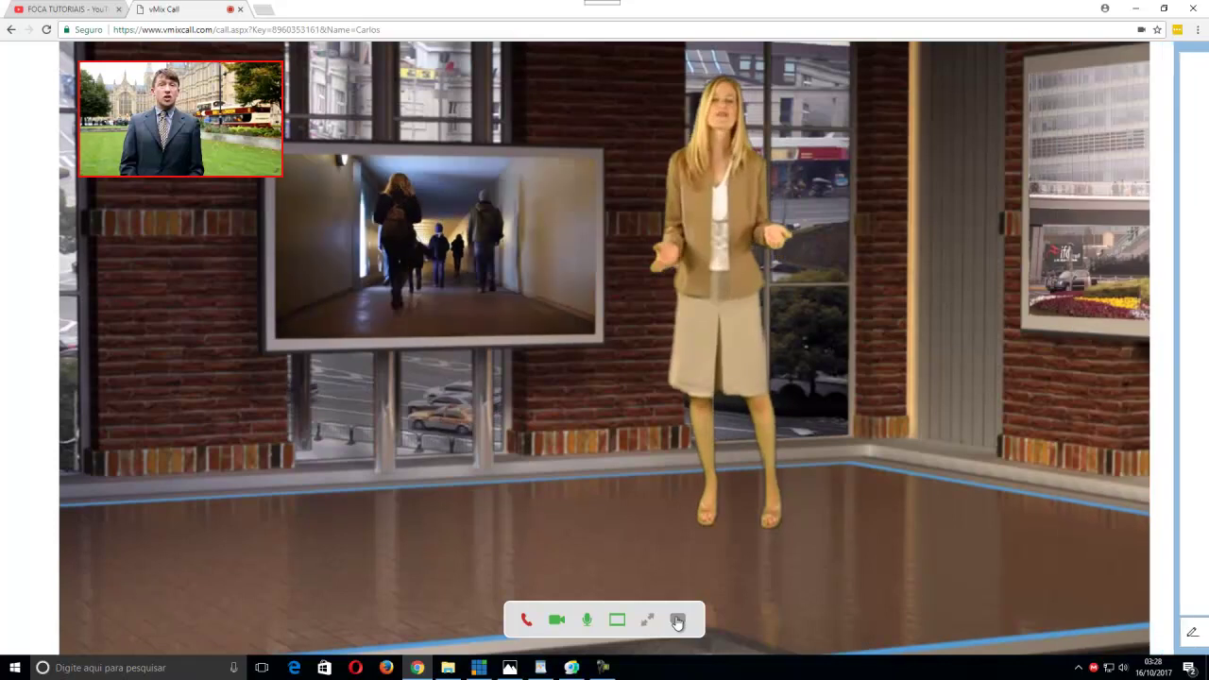
pyautogui.click(677, 619)
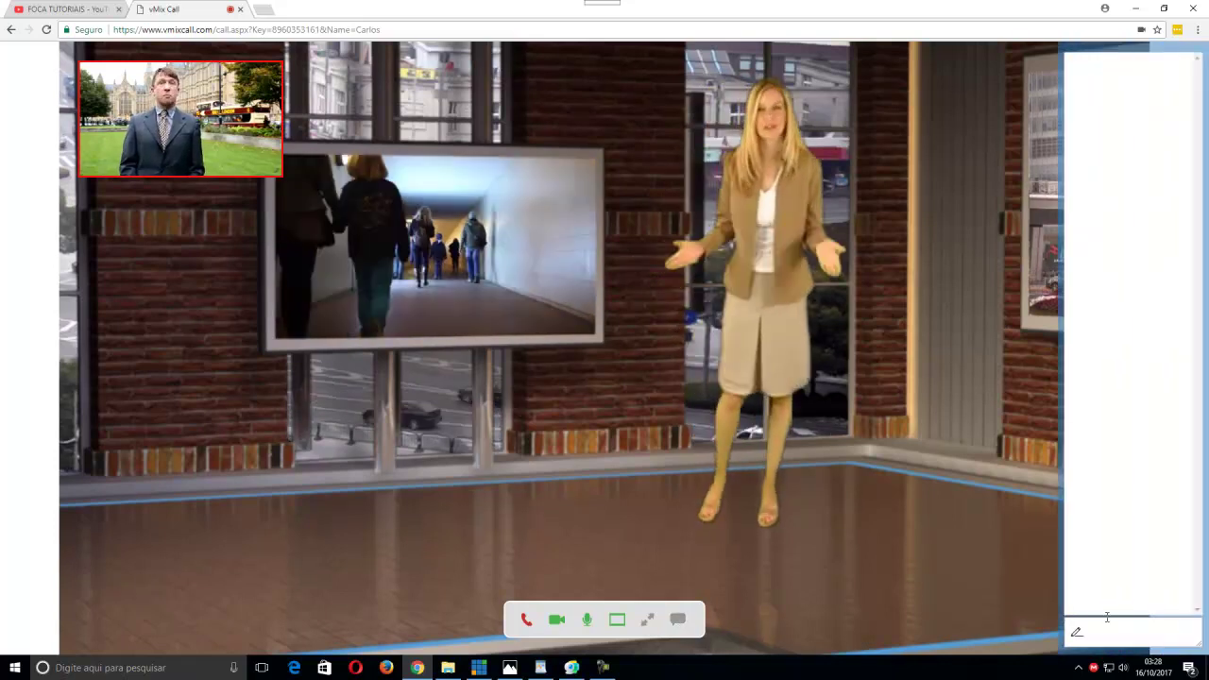
pyautogui.write('olá')
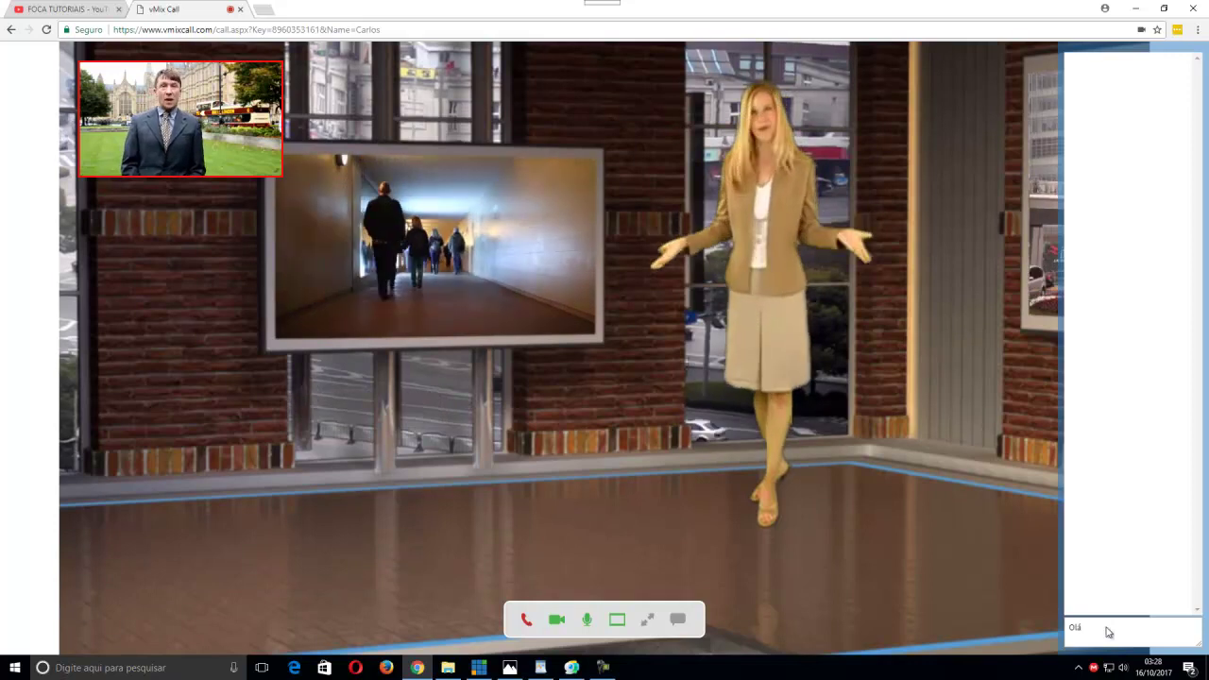
pyautogui.press('Return')
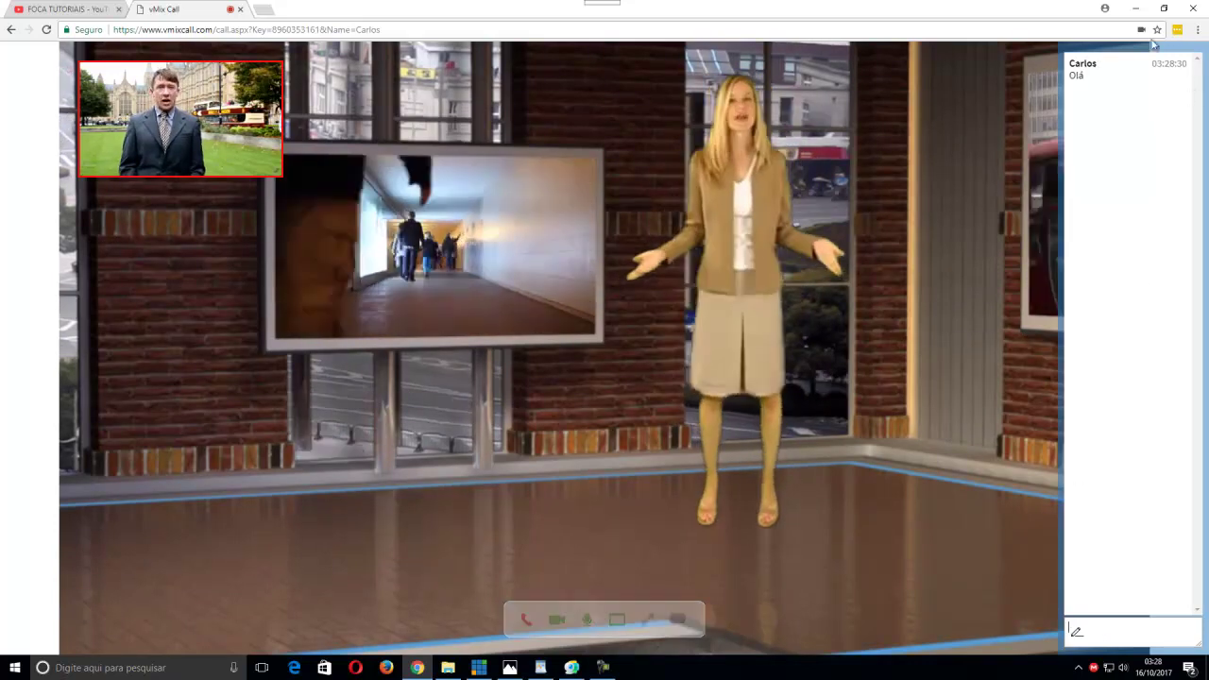
pyautogui.click(487, 672)
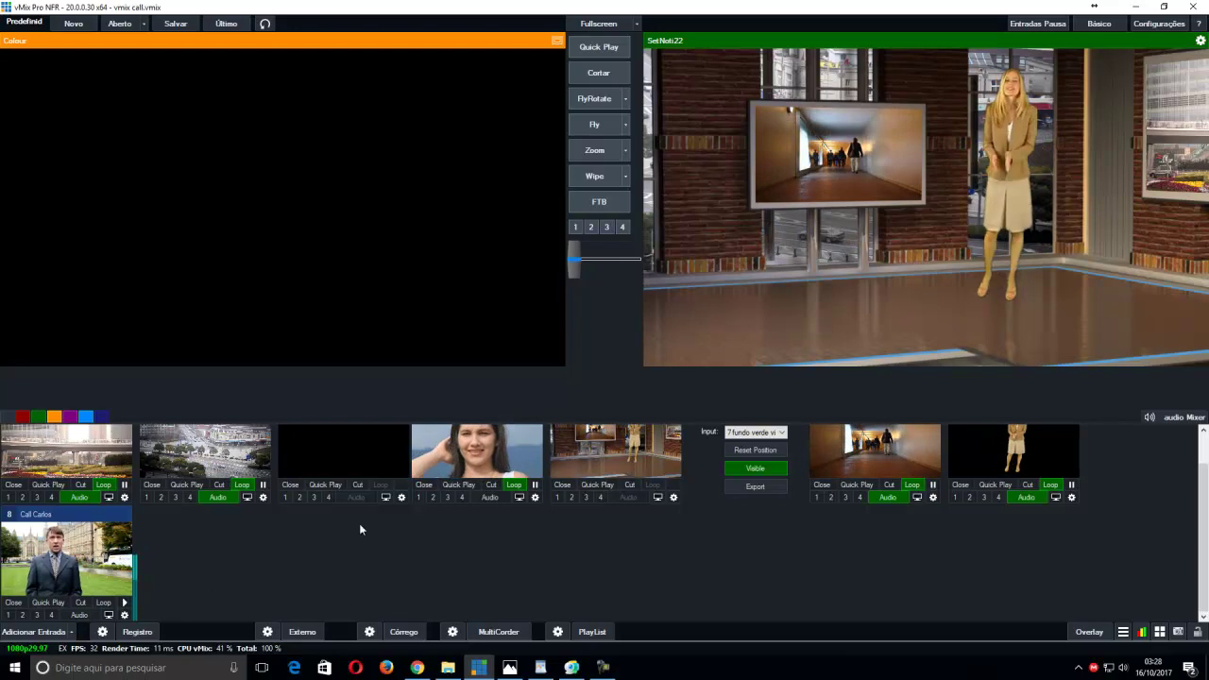
# - Open the Call Manager for the guest's call input 8
pyautogui.rightClick(106, 543)
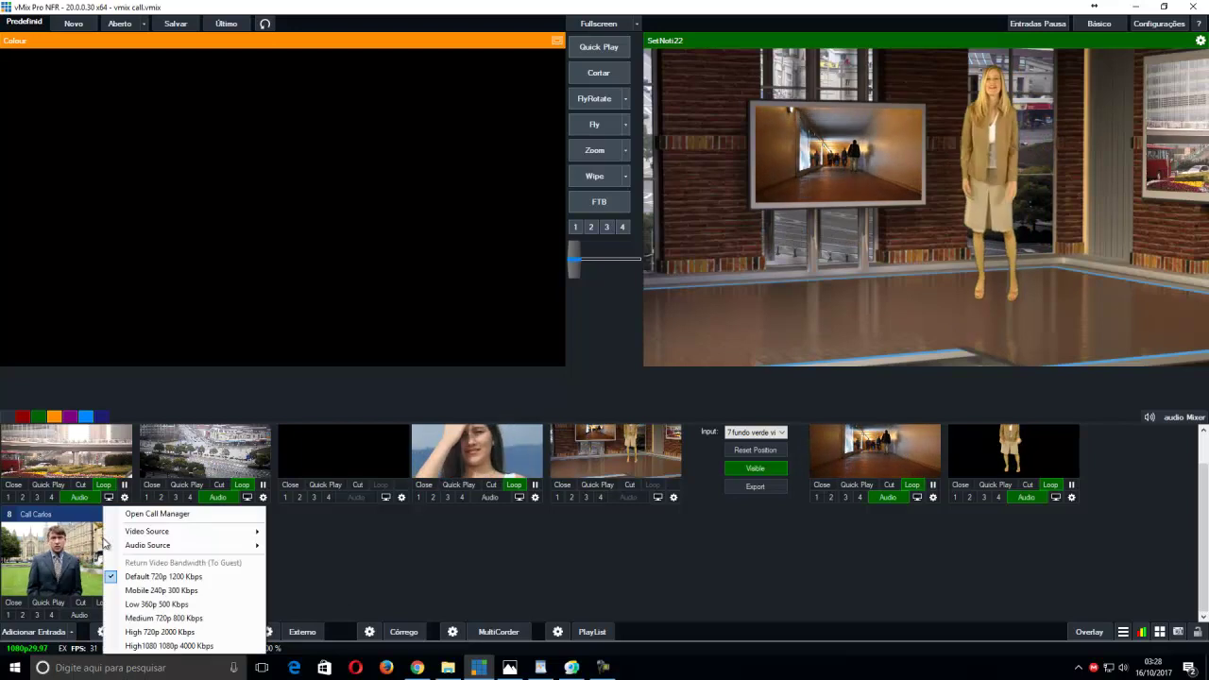
pyautogui.rightClick(55, 541)
pyautogui.rightClick(32, 521)
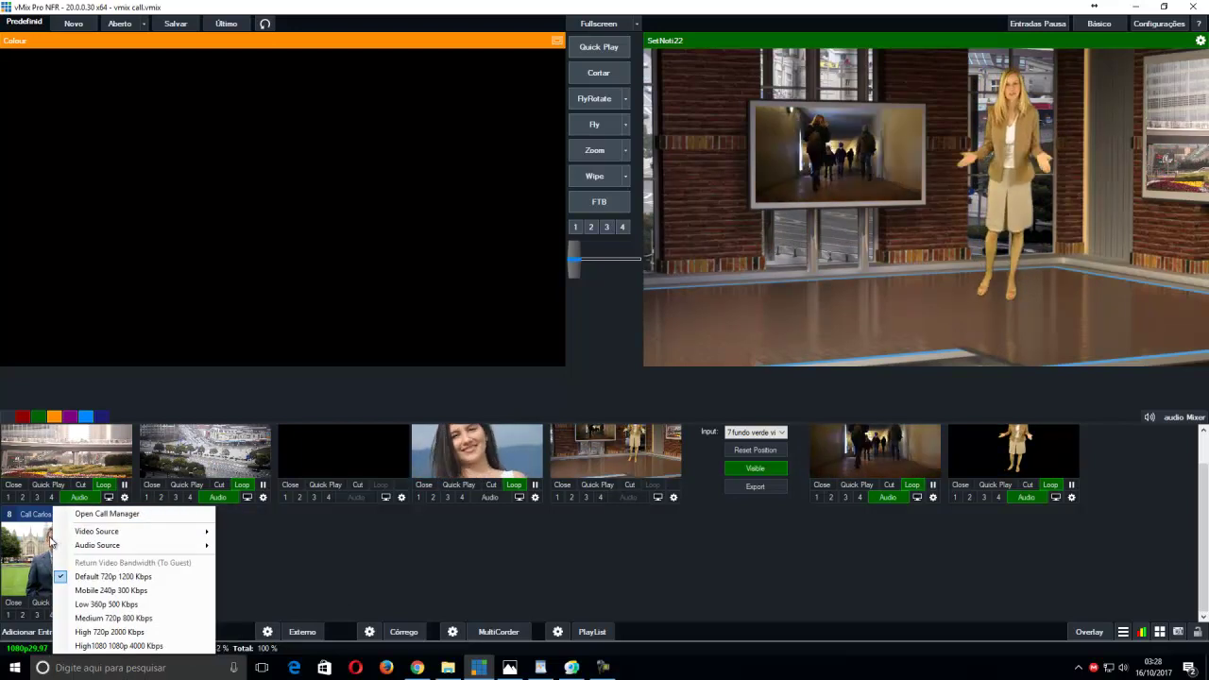
pyautogui.click(106, 514)
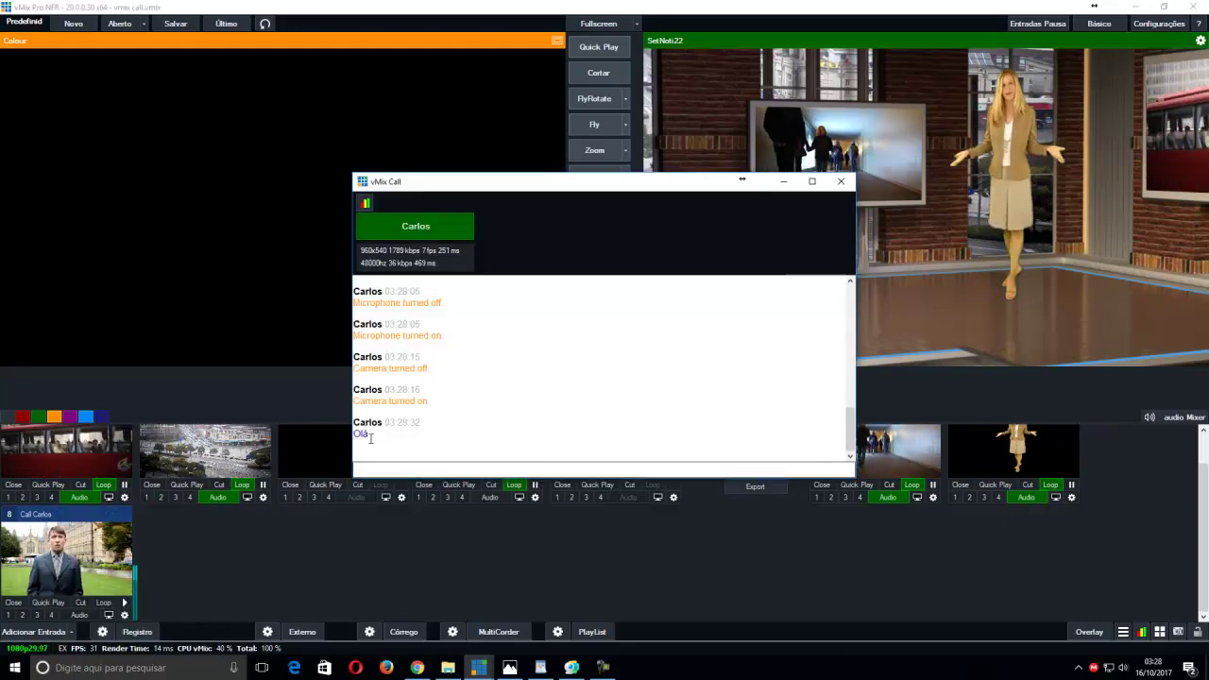
# - Send the chat reply 'bom dia' to the guest and check it in the browser
pyautogui.click(460, 466)
pyautogui.write('bom dia')
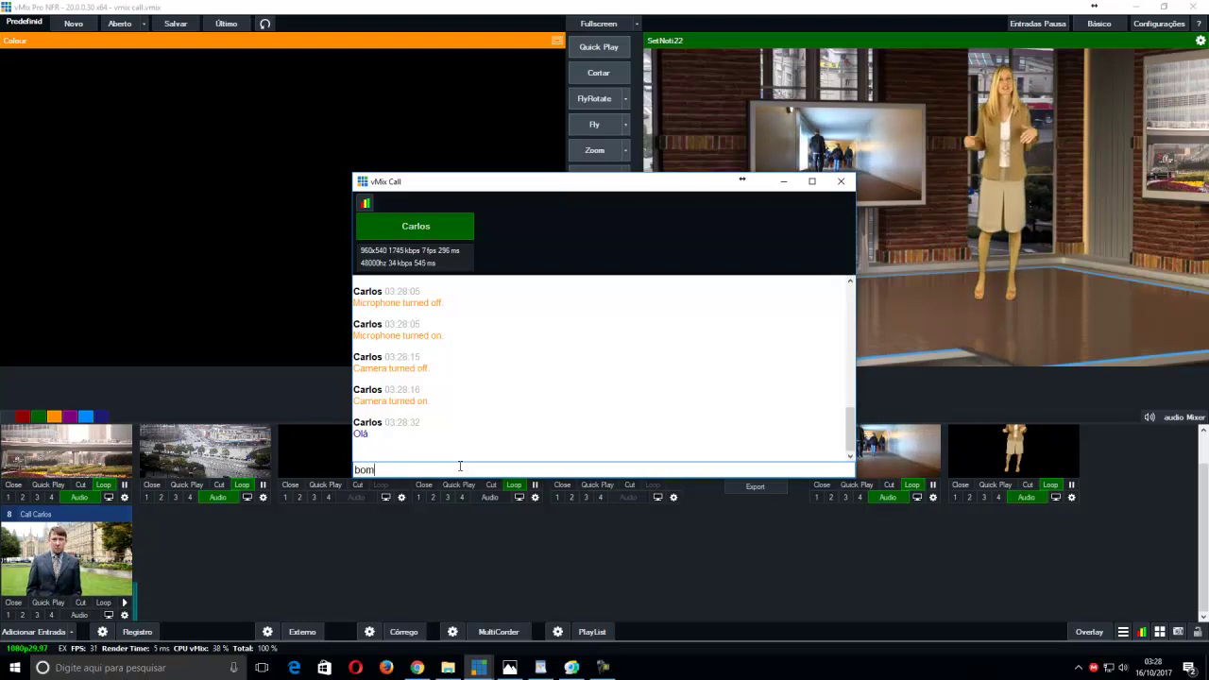
pyautogui.press('Return')
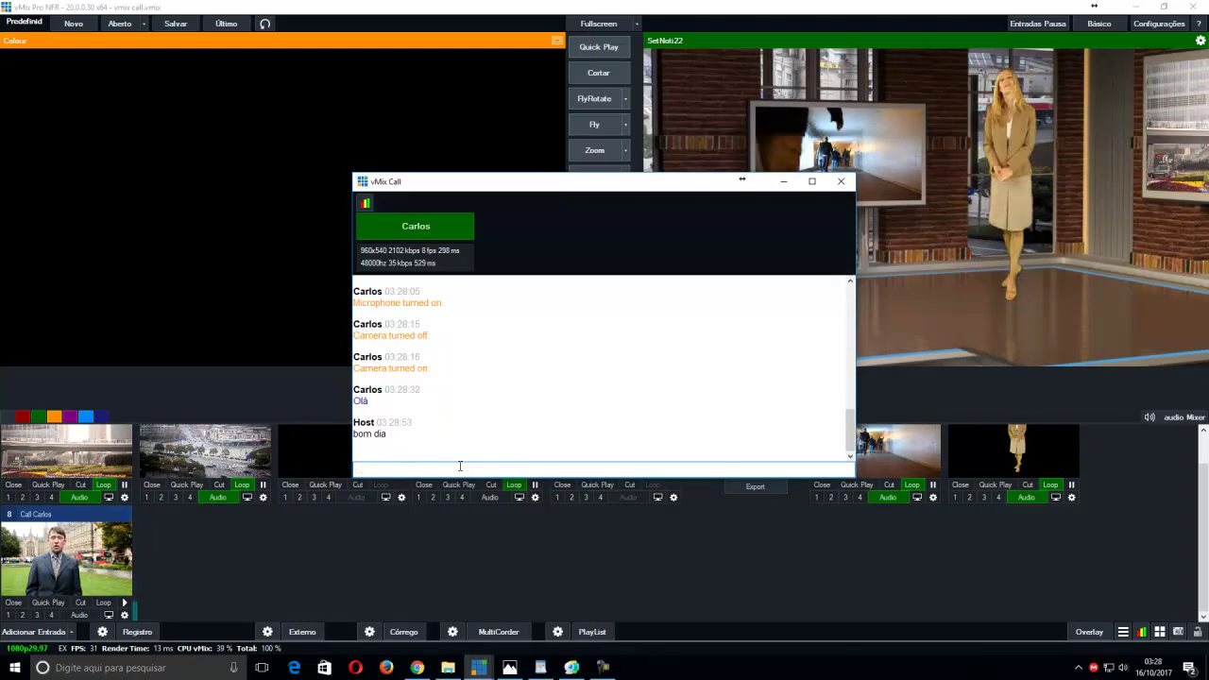
pyautogui.click(416, 668)
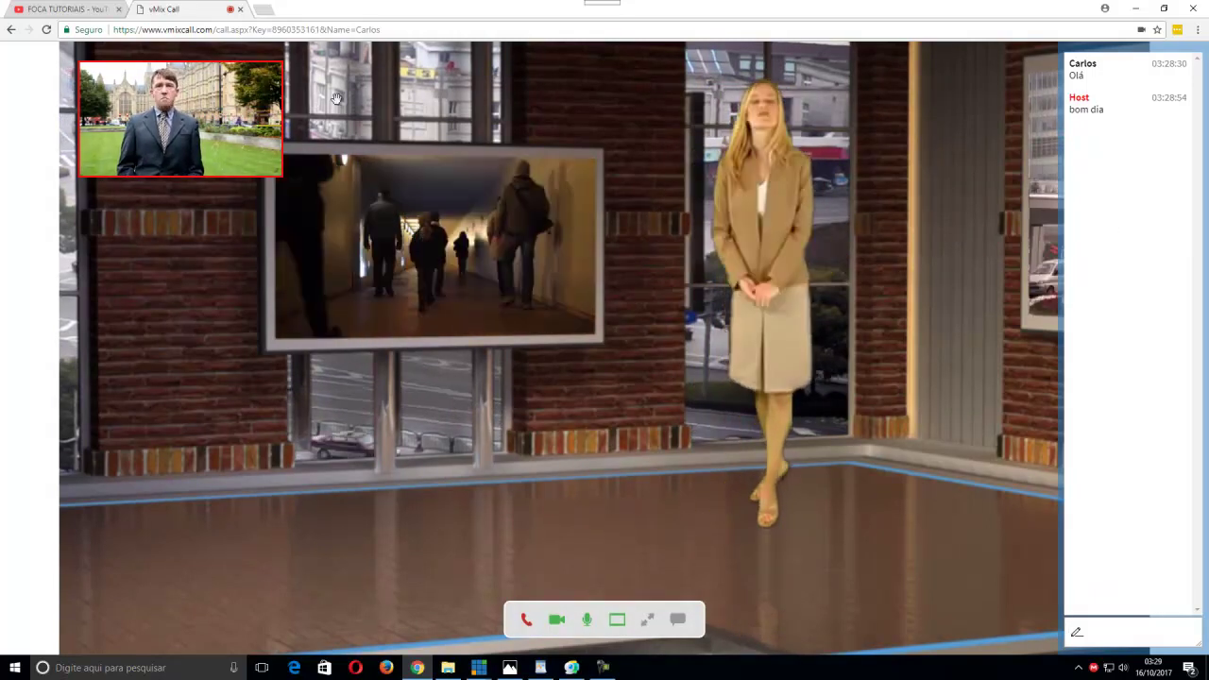
# - Return from the browser to the vMix production window
pyautogui.click(416, 667)
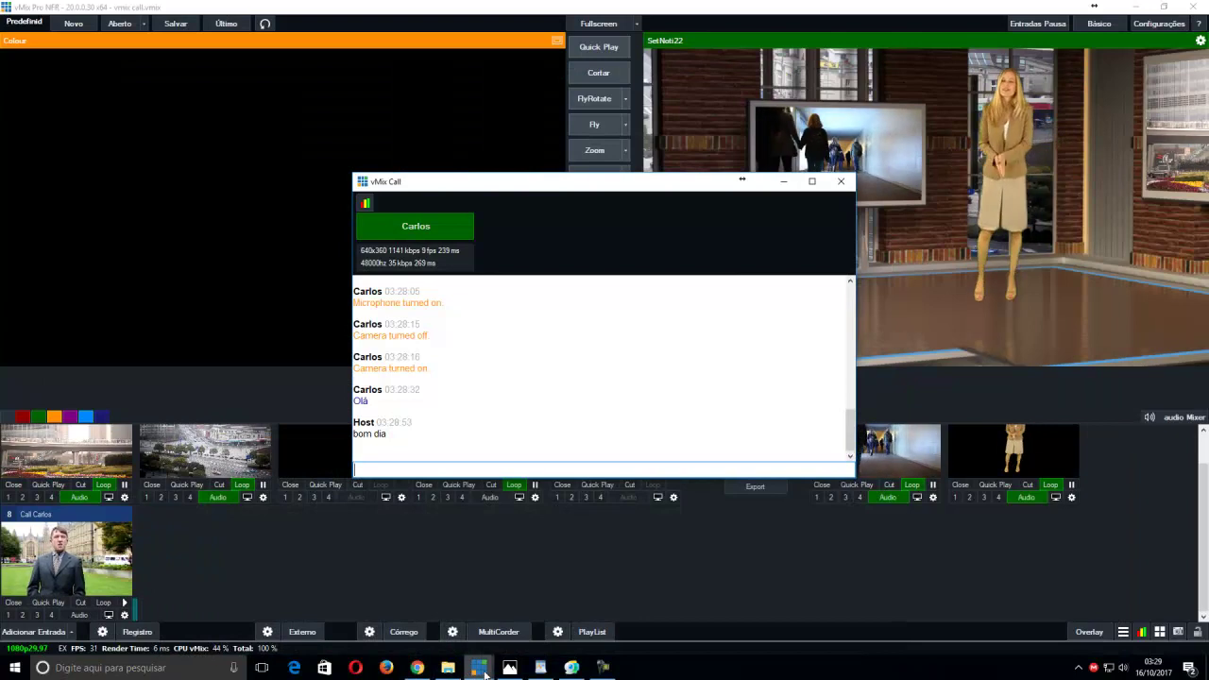
pyautogui.moveTo(483, 673)
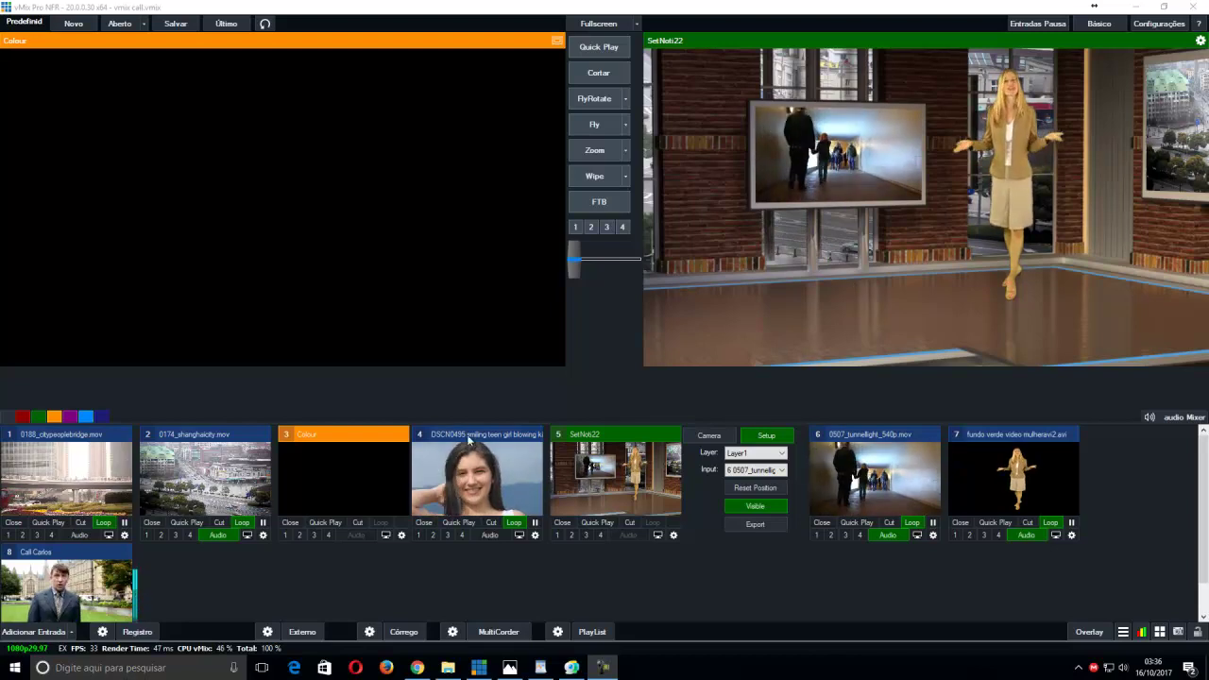
# - Set SetNoti22's screen input to 8, the call guest, and view it on the guest's vMix Call page
pyautogui.click(416, 668)
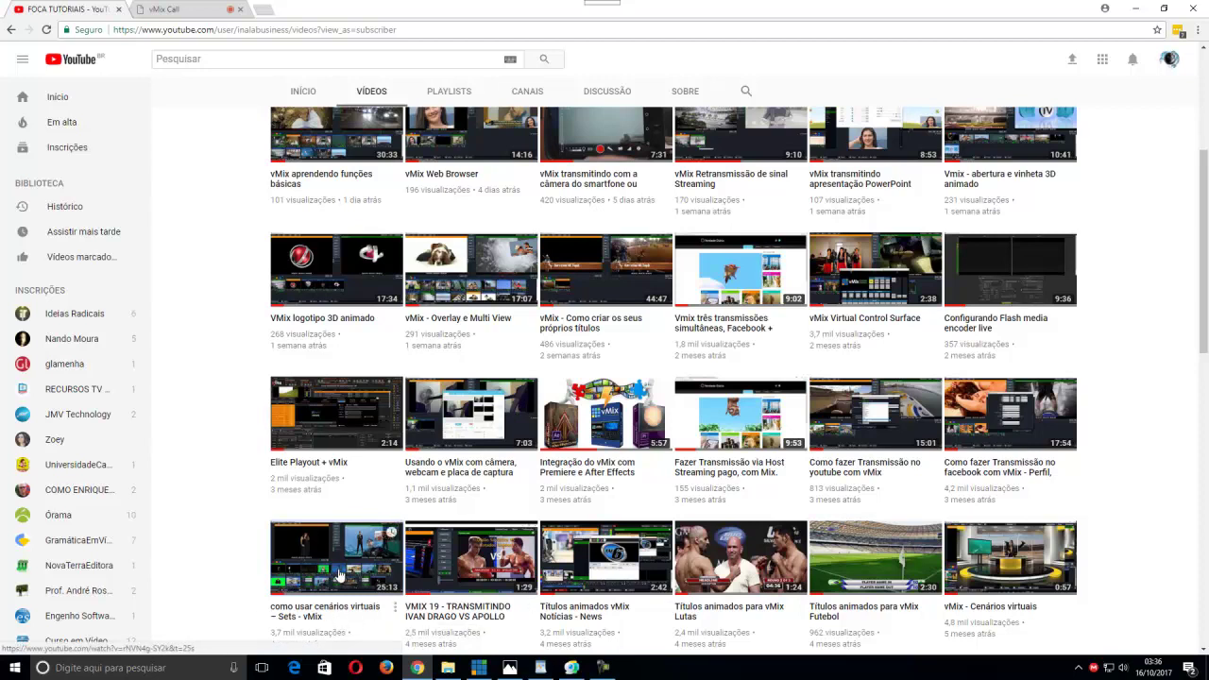
pyautogui.click(481, 669)
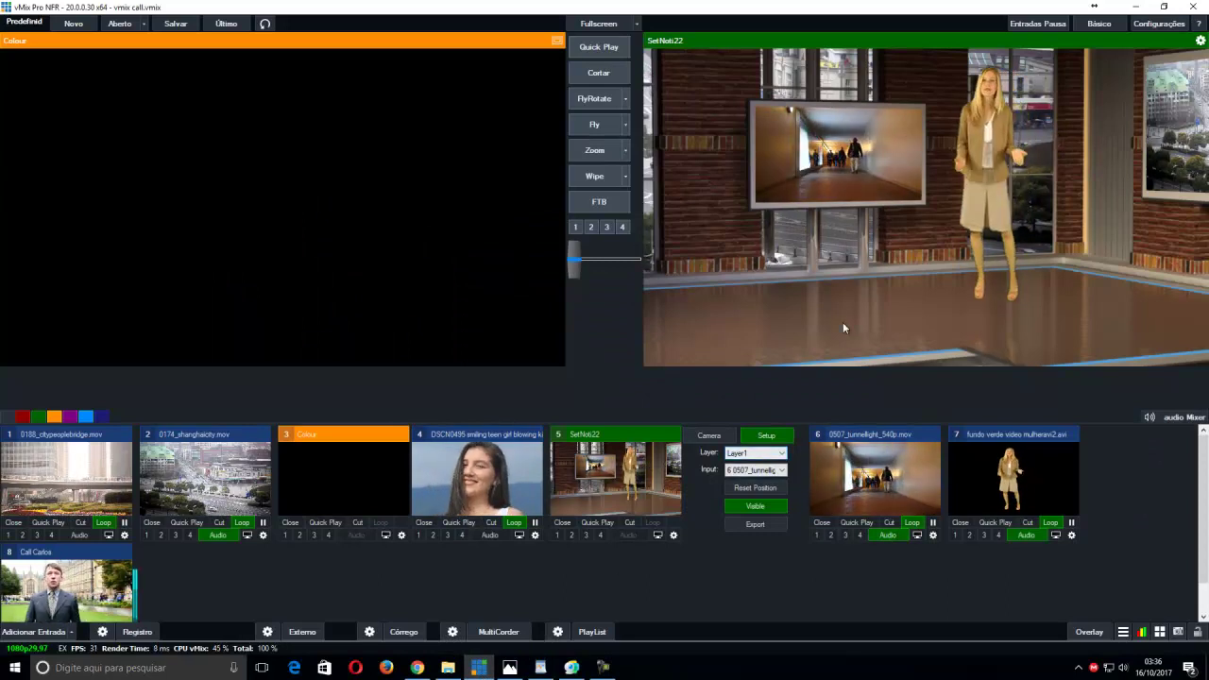
pyautogui.click(780, 471)
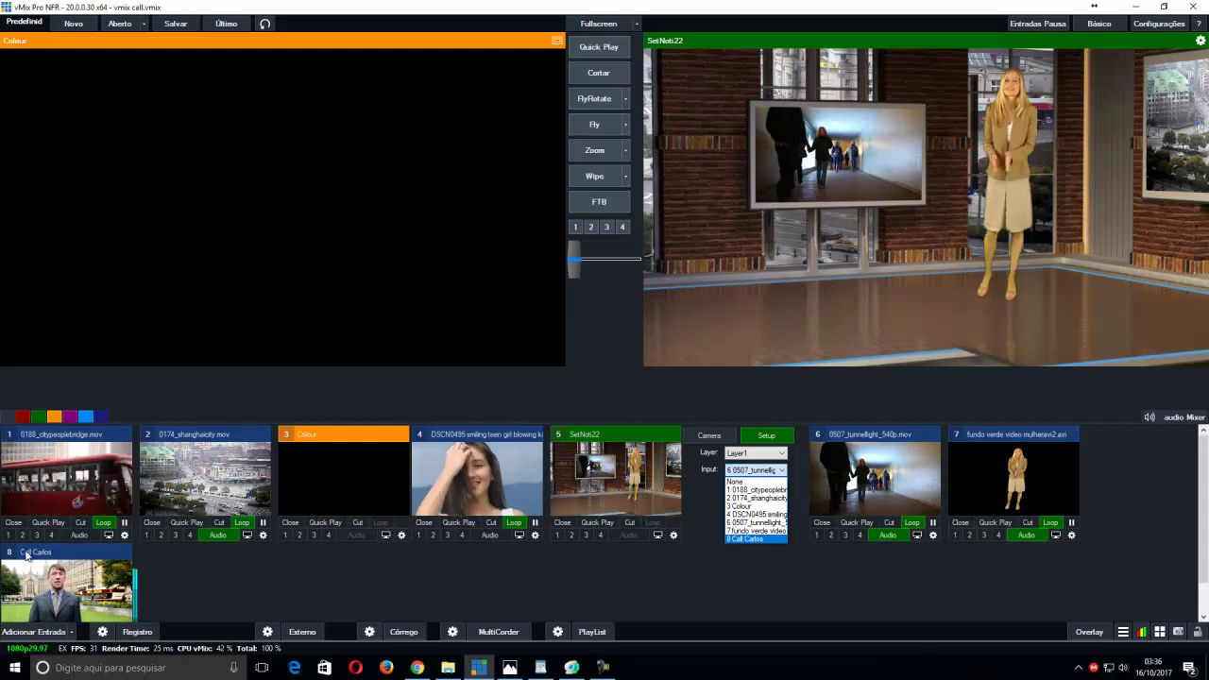
pyautogui.click(742, 538)
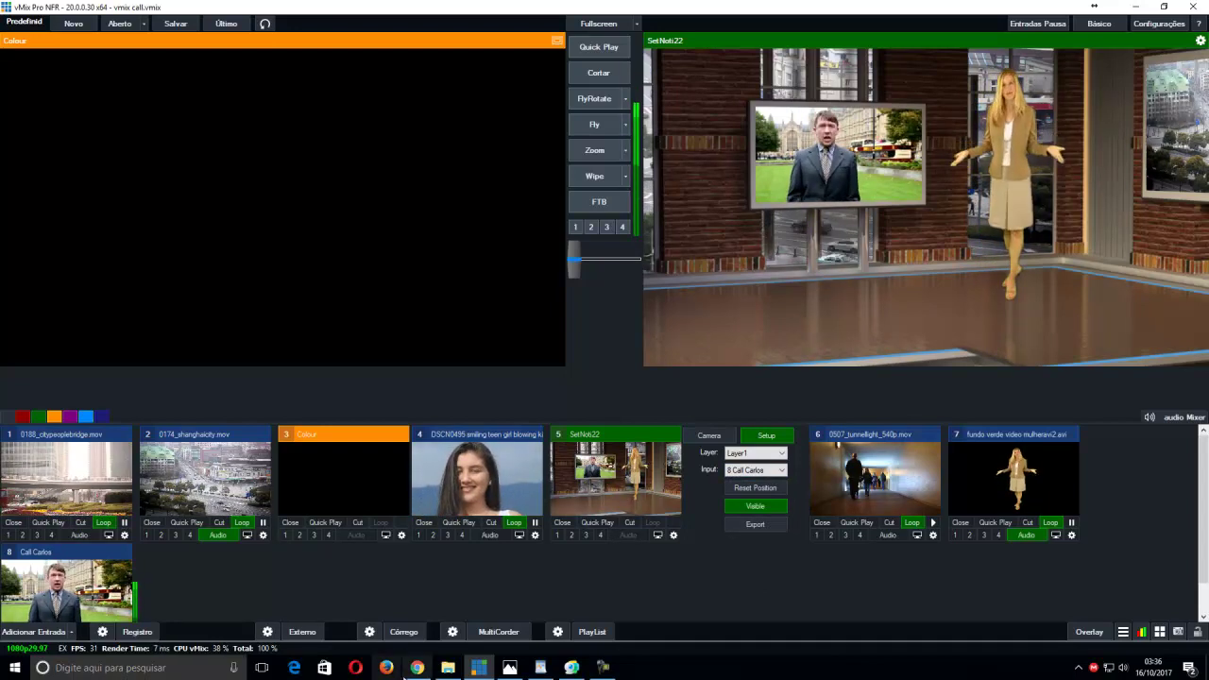
pyautogui.click(416, 668)
pyautogui.click(201, 8)
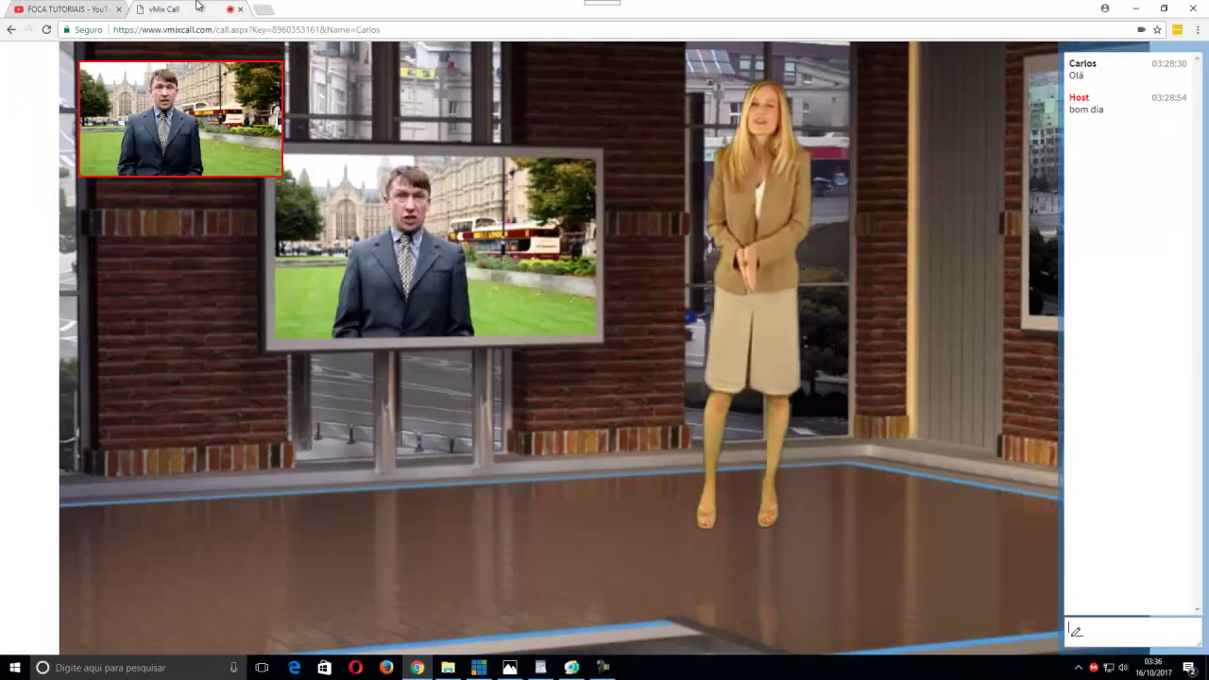
# - Put the DSCN0495 video from input 4 live in program, keeping the virtual set in preview
pyautogui.click(478, 668)
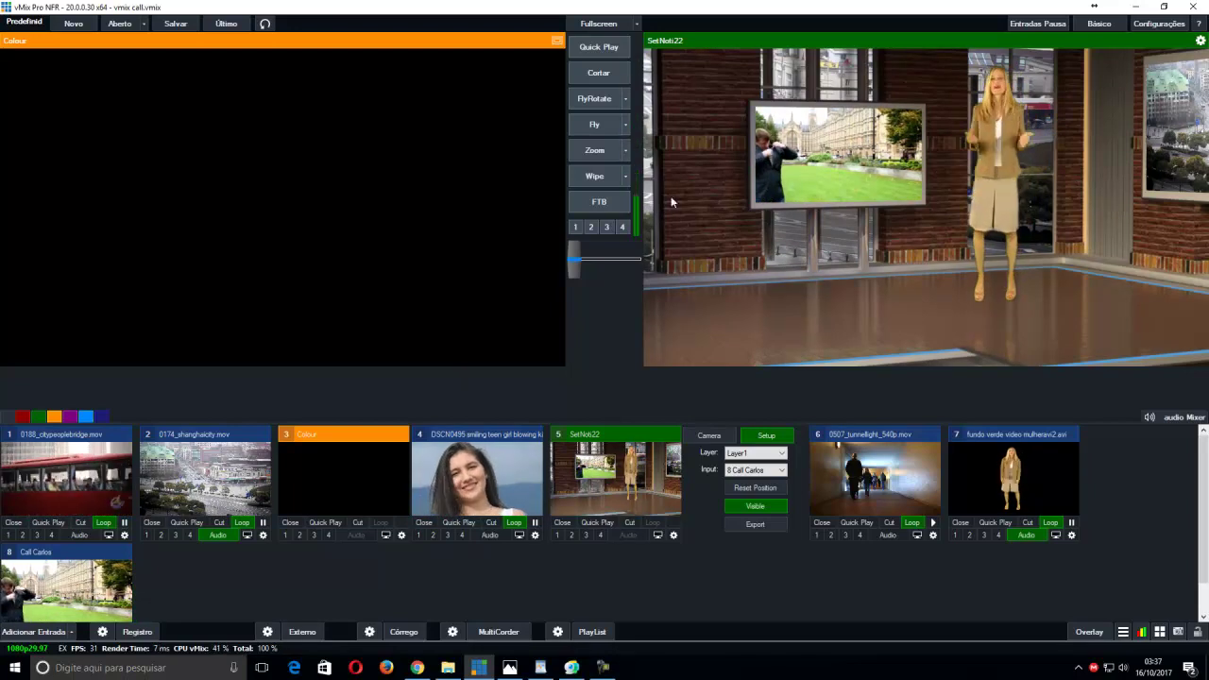
pyautogui.click(490, 525)
pyautogui.click(490, 525)
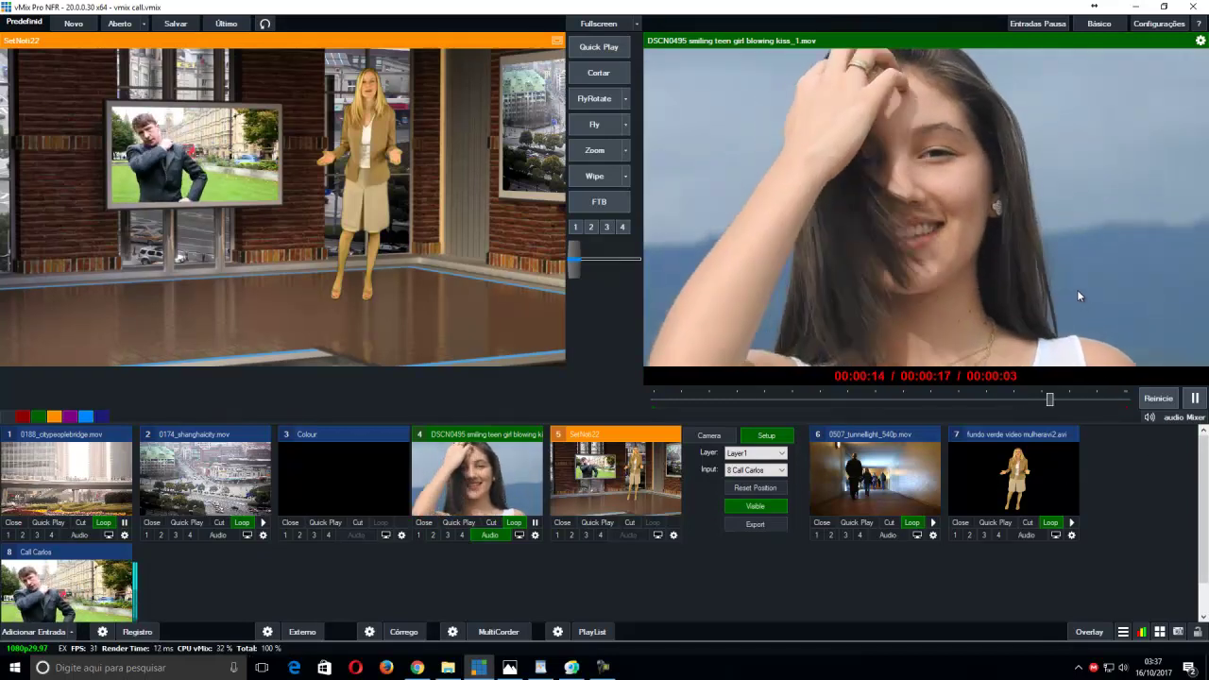
# - Check the YouTube channel tab in Chrome, then load black Colour input 3 into preview
pyautogui.click(416, 667)
pyautogui.click(87, 11)
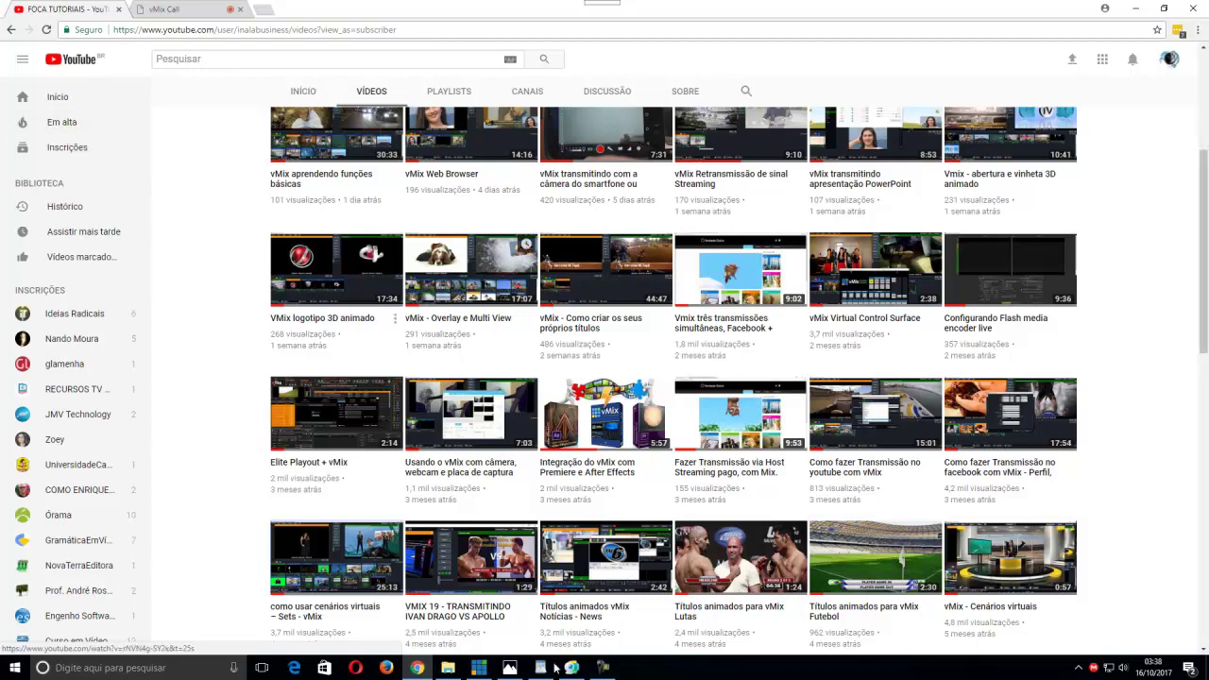
pyautogui.click(480, 667)
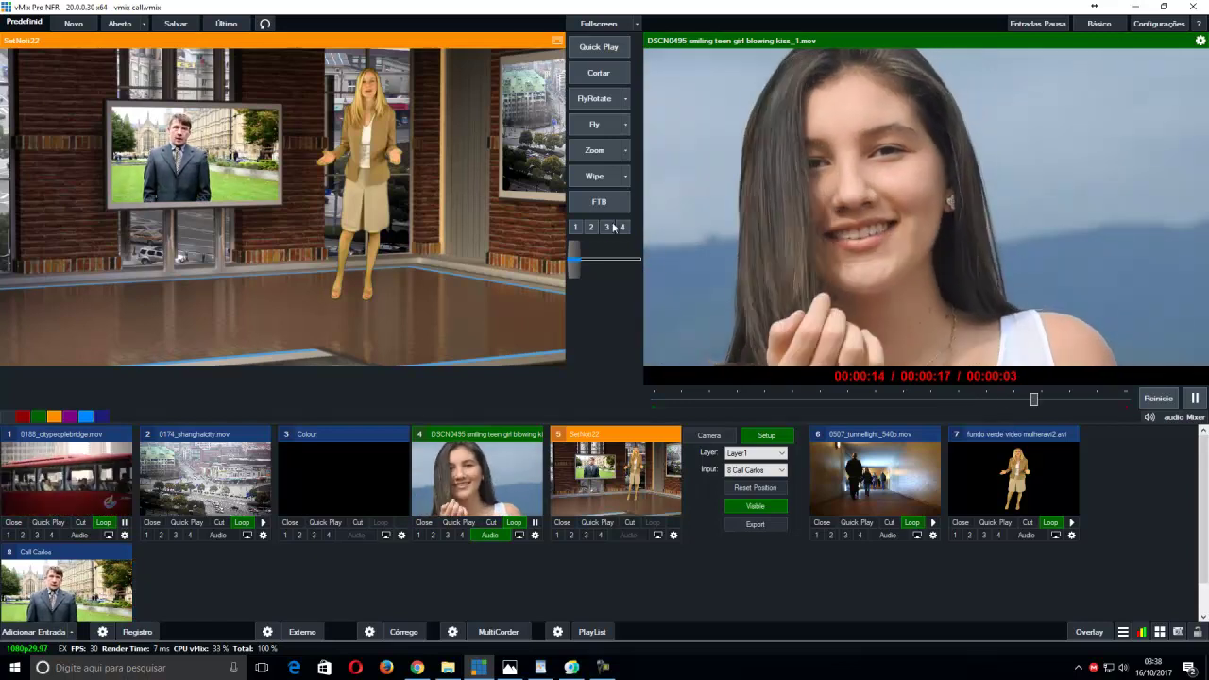
pyautogui.click(322, 490)
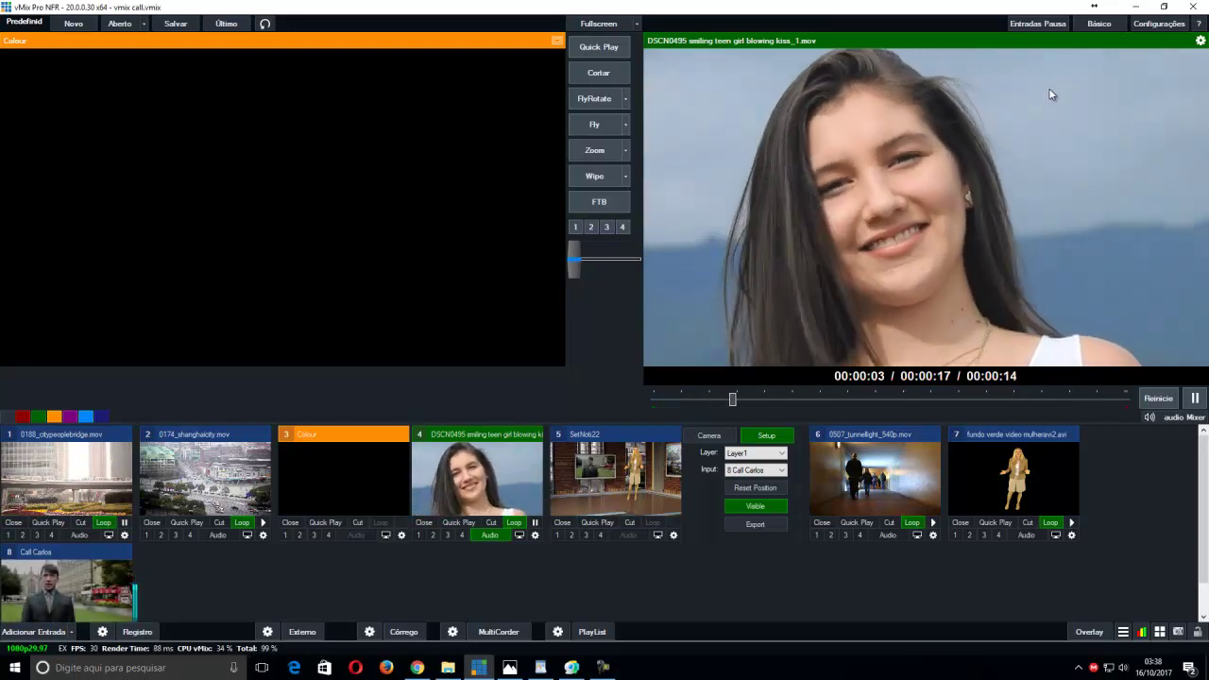
# - Make overlay 1 a PictureInPicture with its box placed in the lower-left corner
pyautogui.click(1089, 632)
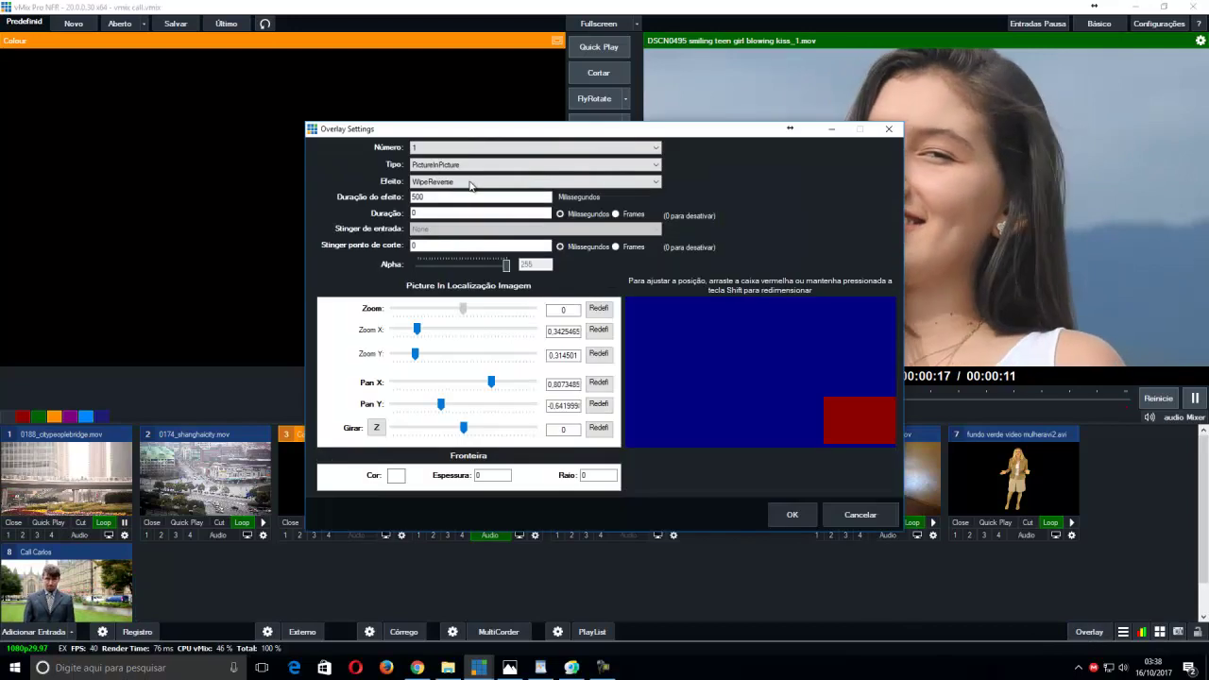
pyautogui.click(455, 167)
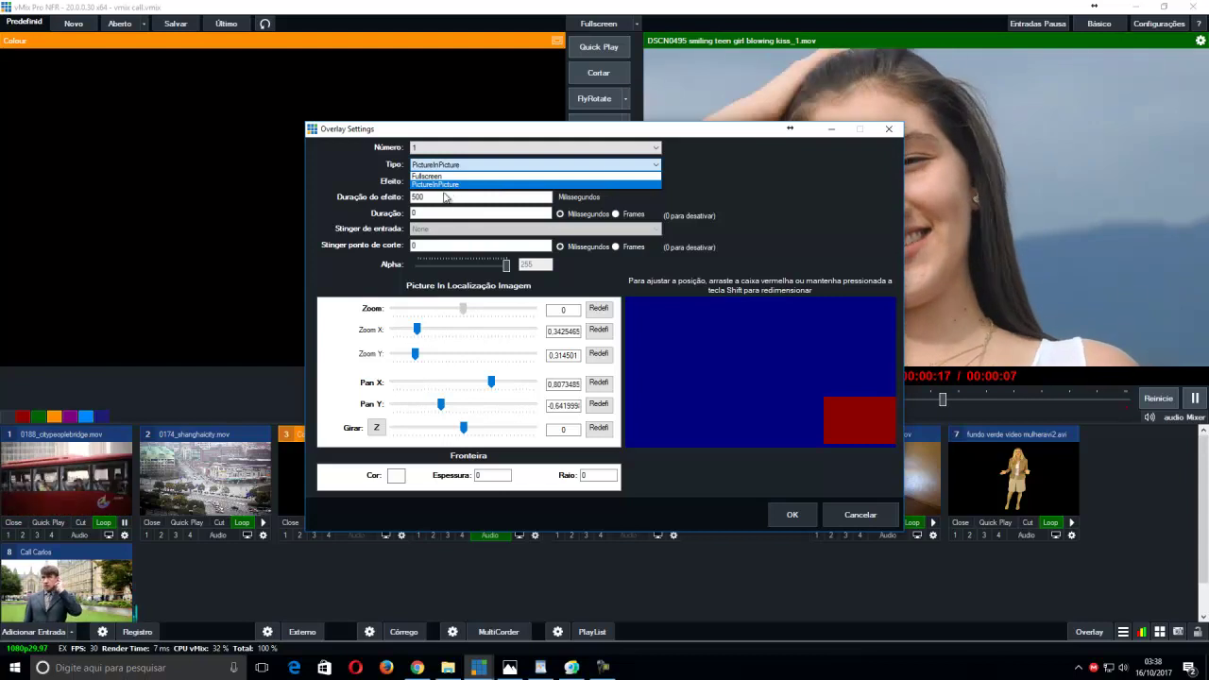
pyautogui.click(451, 185)
pyautogui.moveTo(854, 433)
pyautogui.mouseDown()
pyautogui.moveTo(662, 335)
pyautogui.moveTo(653, 432)
pyautogui.moveTo(718, 395)
pyautogui.mouseUp()
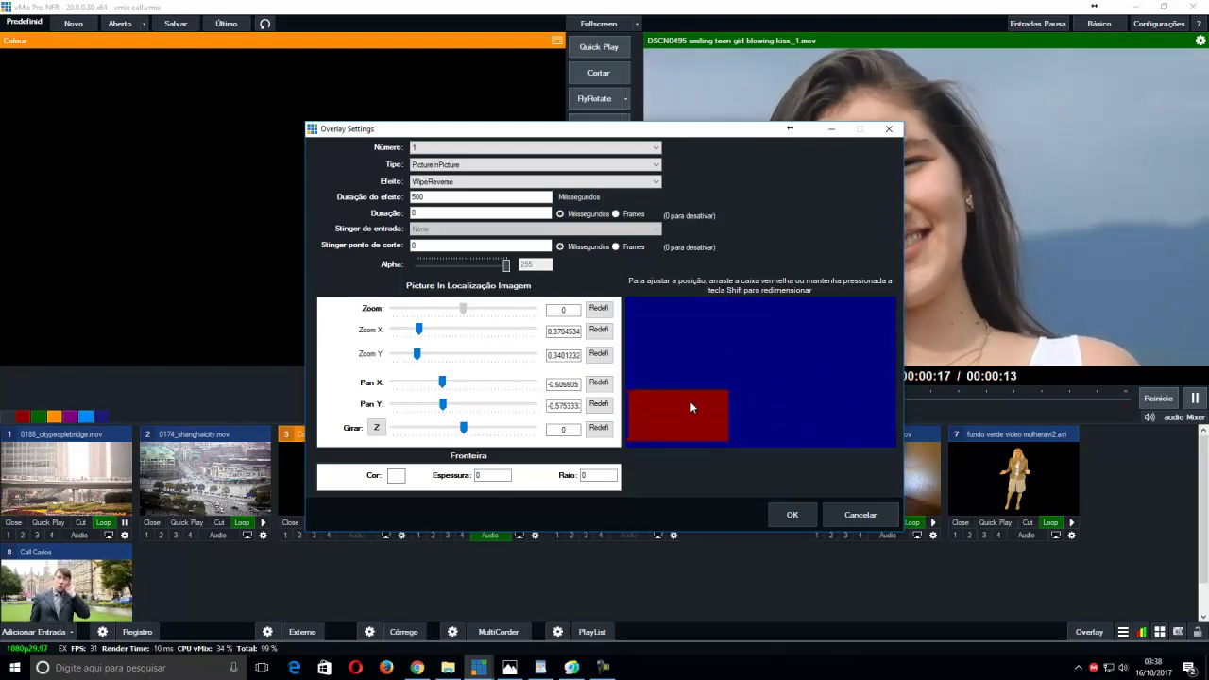
pyautogui.click(782, 514)
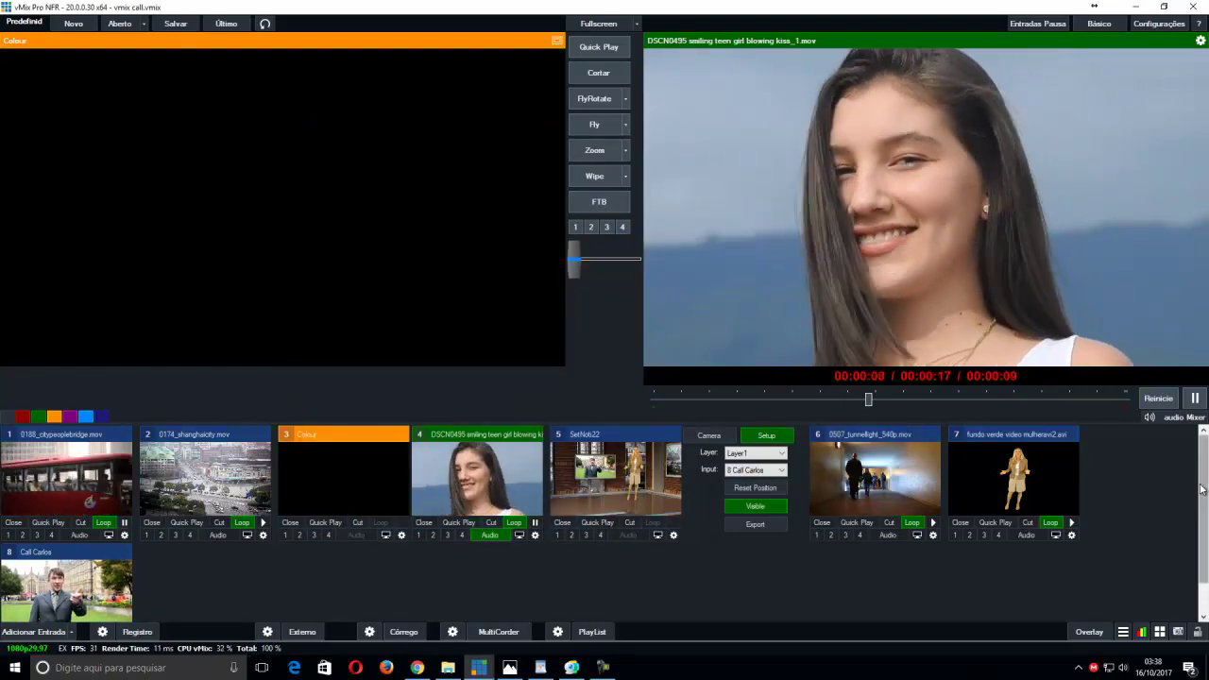
# - Send the call guest from input 8 to overlay 1 as picture-in-picture over DSCN0495
pyautogui.scroll(-1, 263, 560)
pyautogui.scroll(-1, 262, 560)
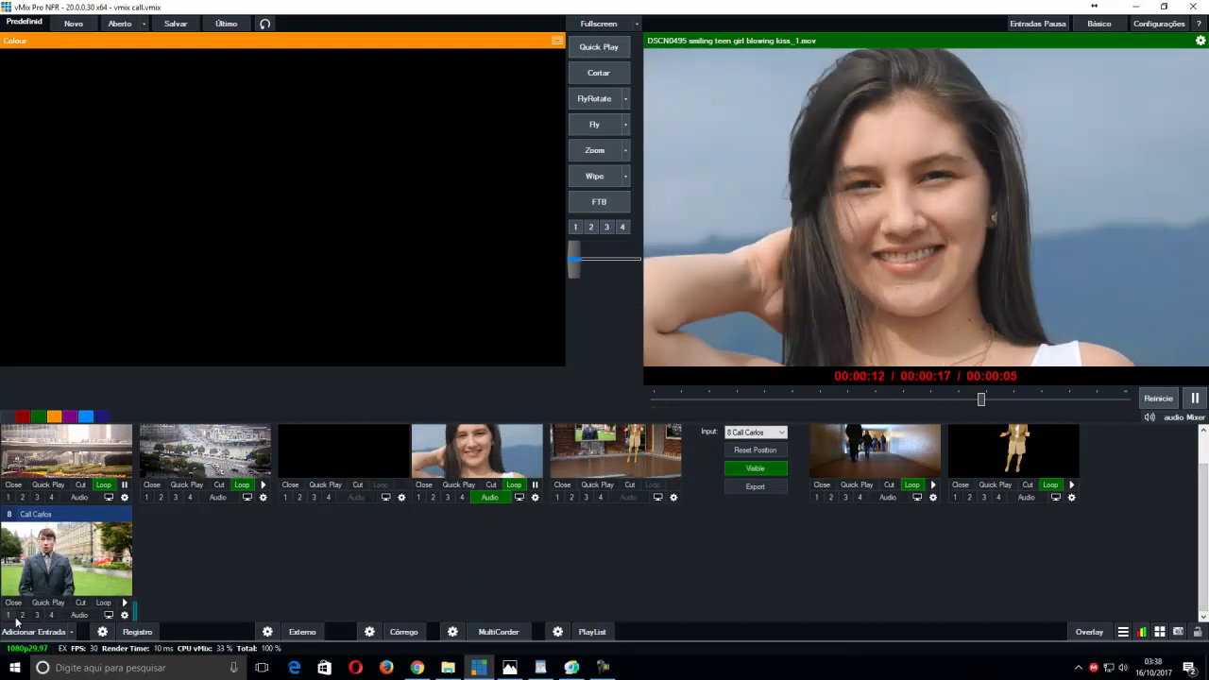
pyautogui.click(9, 615)
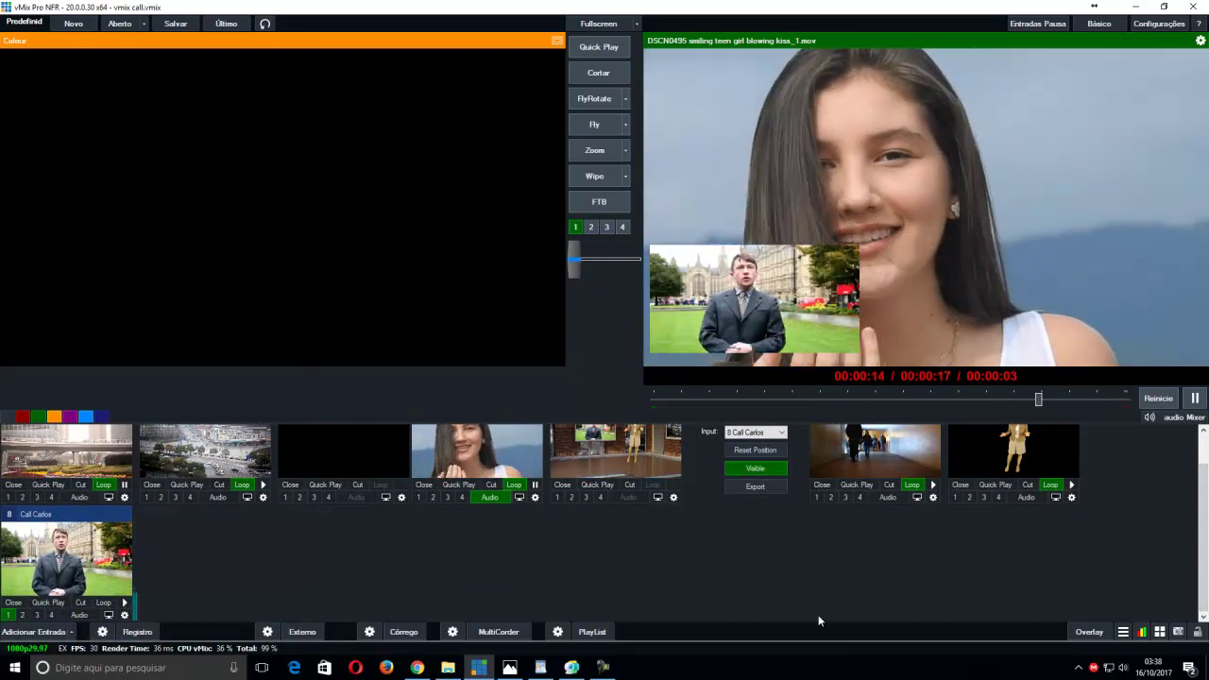
pyautogui.scroll(3, 1203, 535)
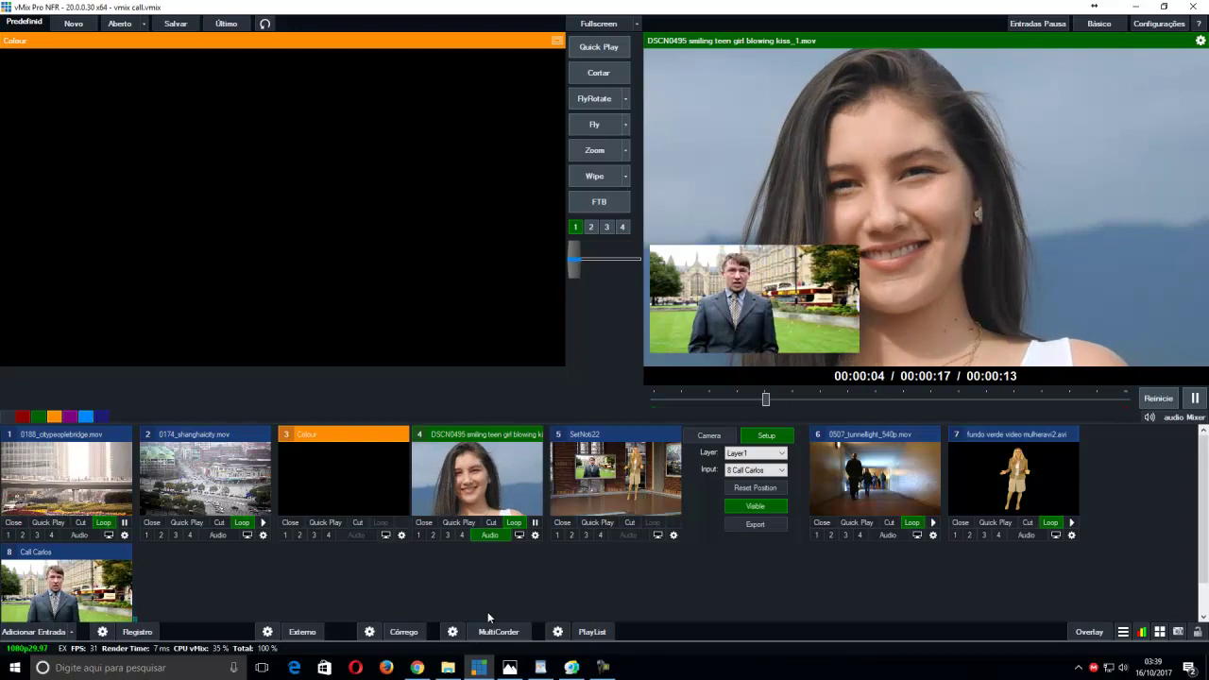
# - Hang up the guest's call on the vMix Call browser page, then return to vMix
pyautogui.click(416, 667)
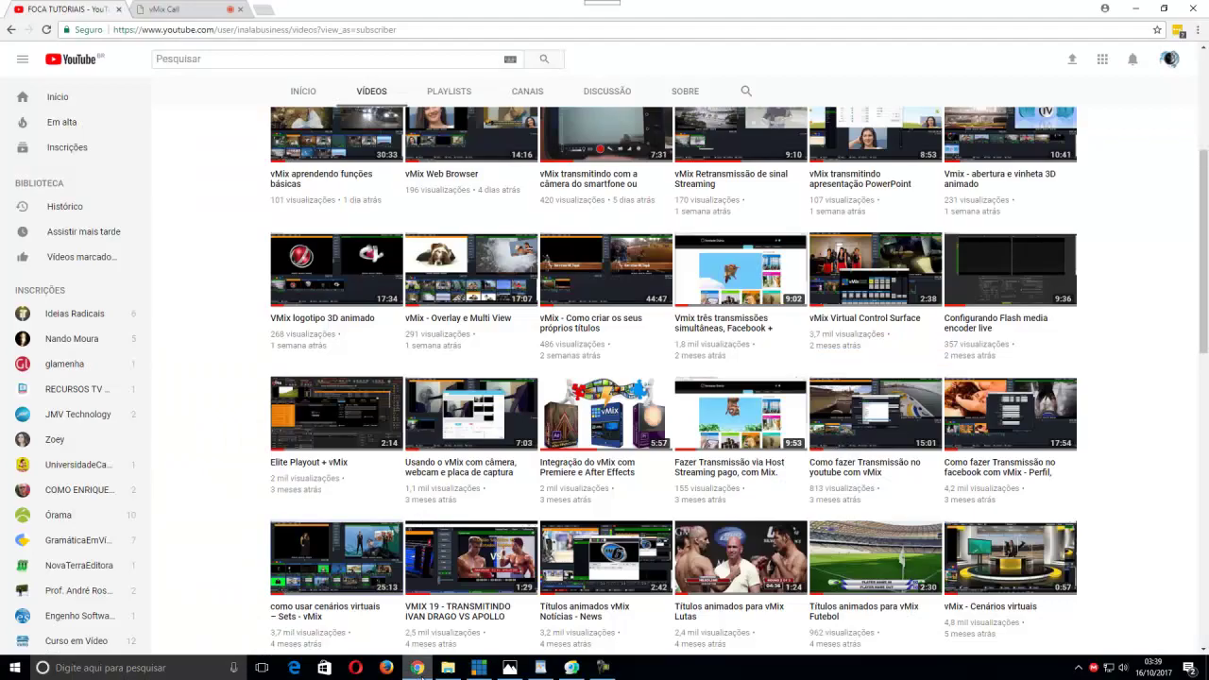
pyautogui.click(194, 10)
pyautogui.moveTo(742, 315)
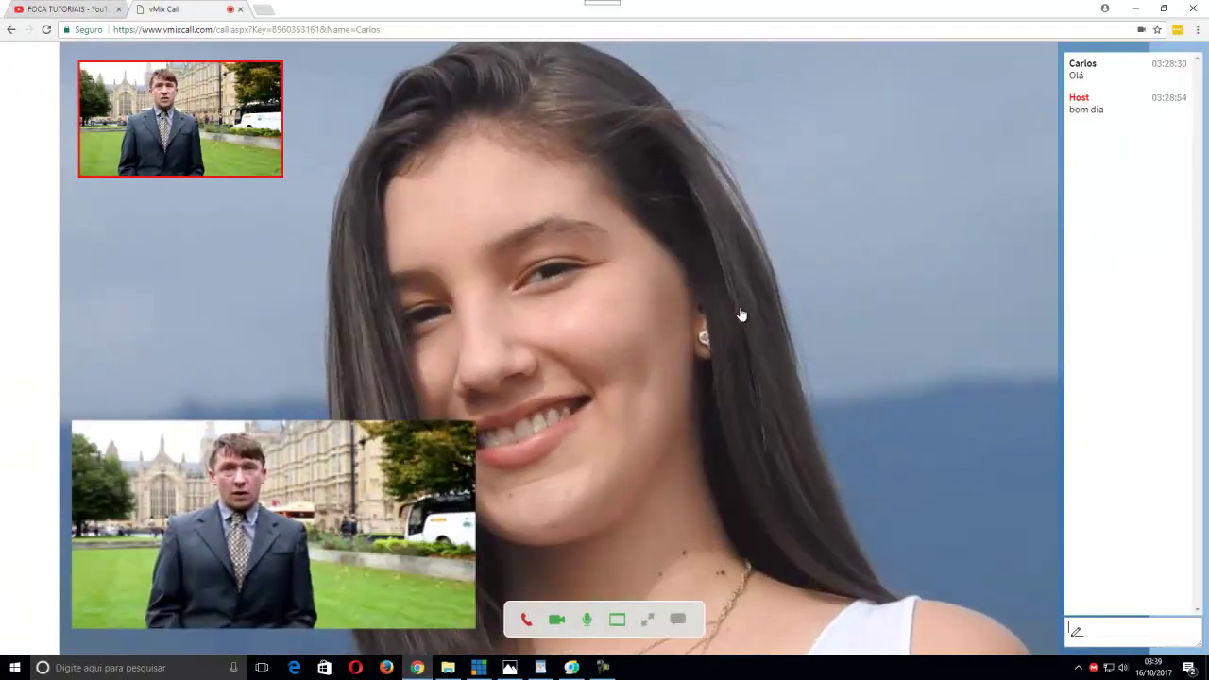
pyautogui.click(526, 618)
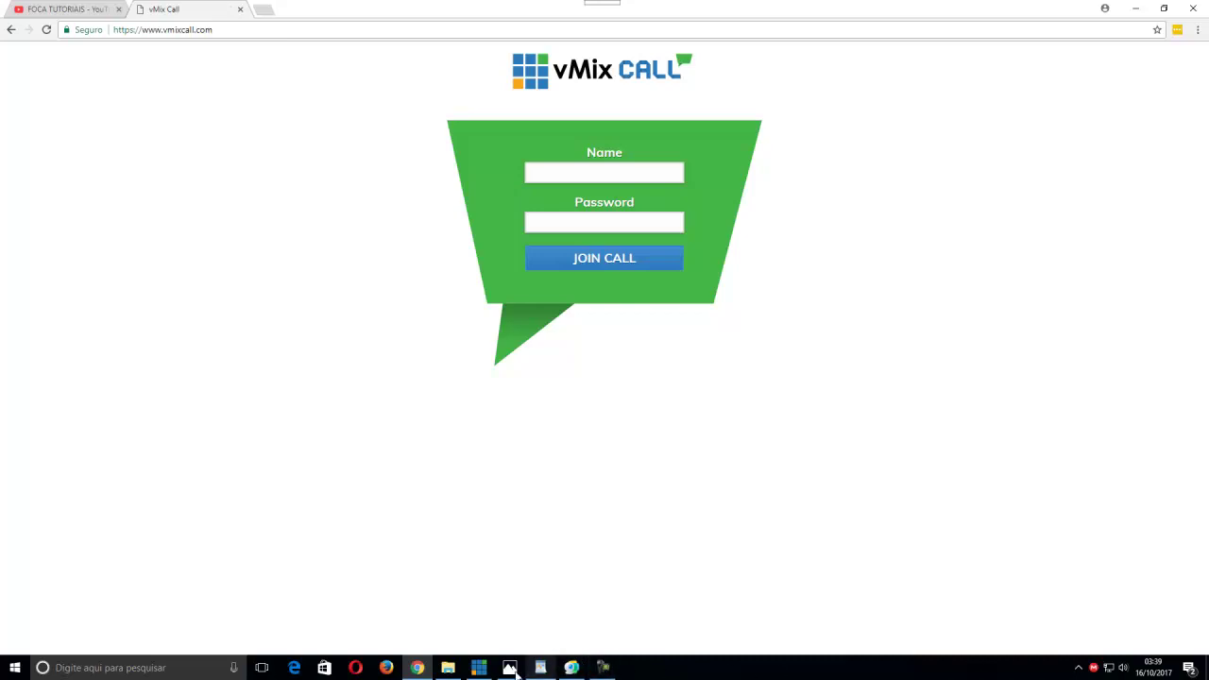
pyautogui.click(478, 668)
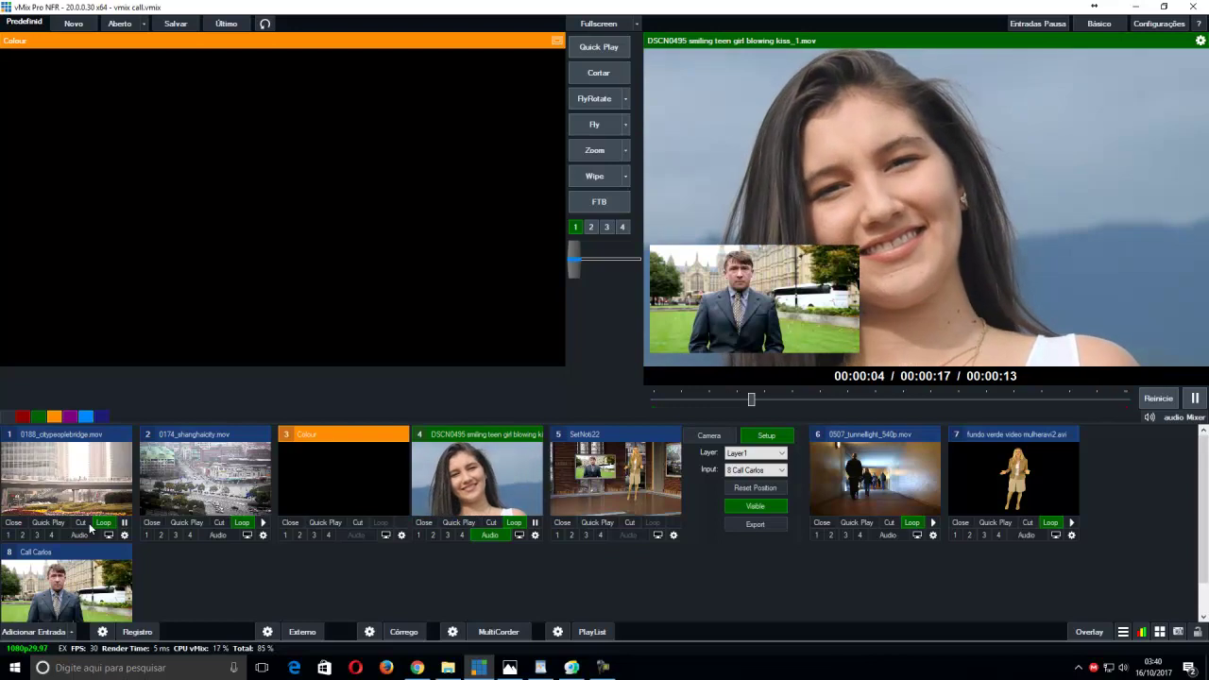
pyautogui.rightClick(67, 595)
pyautogui.click(104, 514)
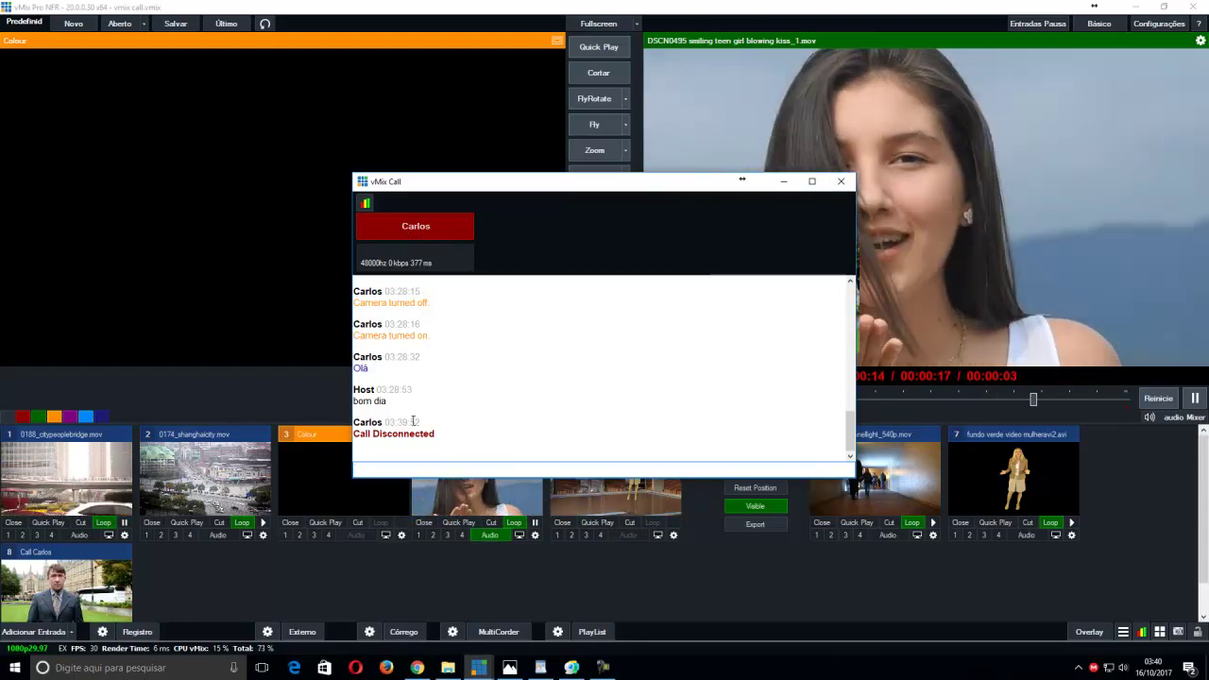
pyautogui.click(846, 185)
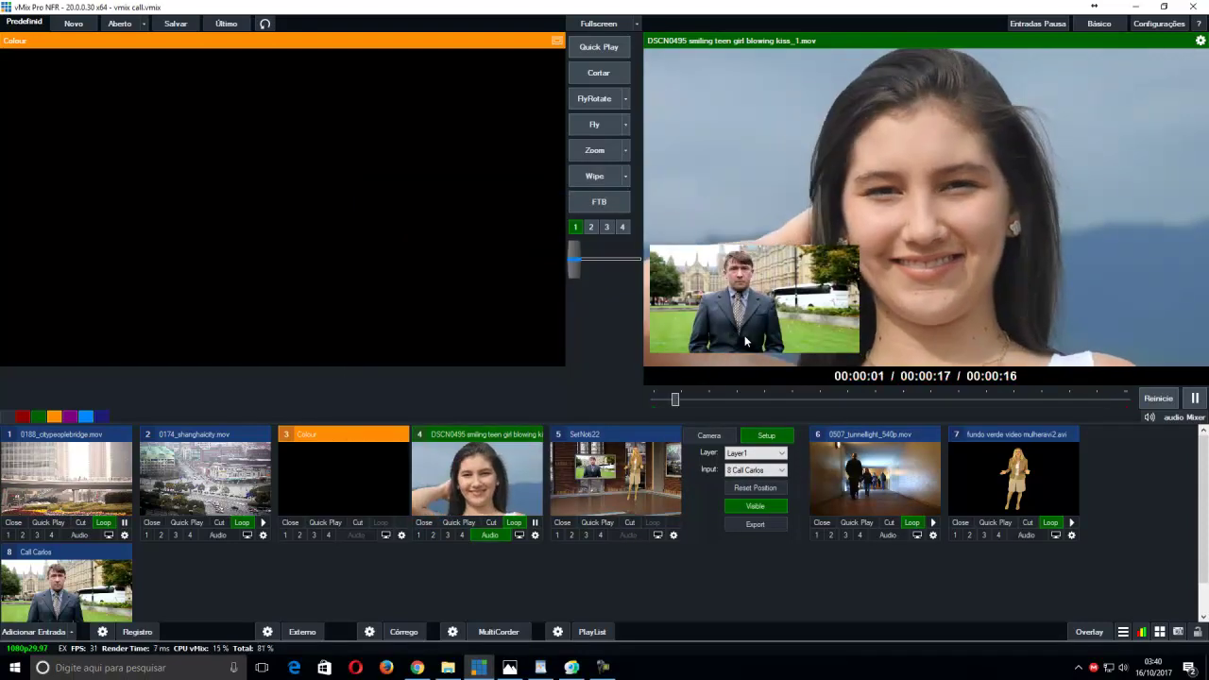